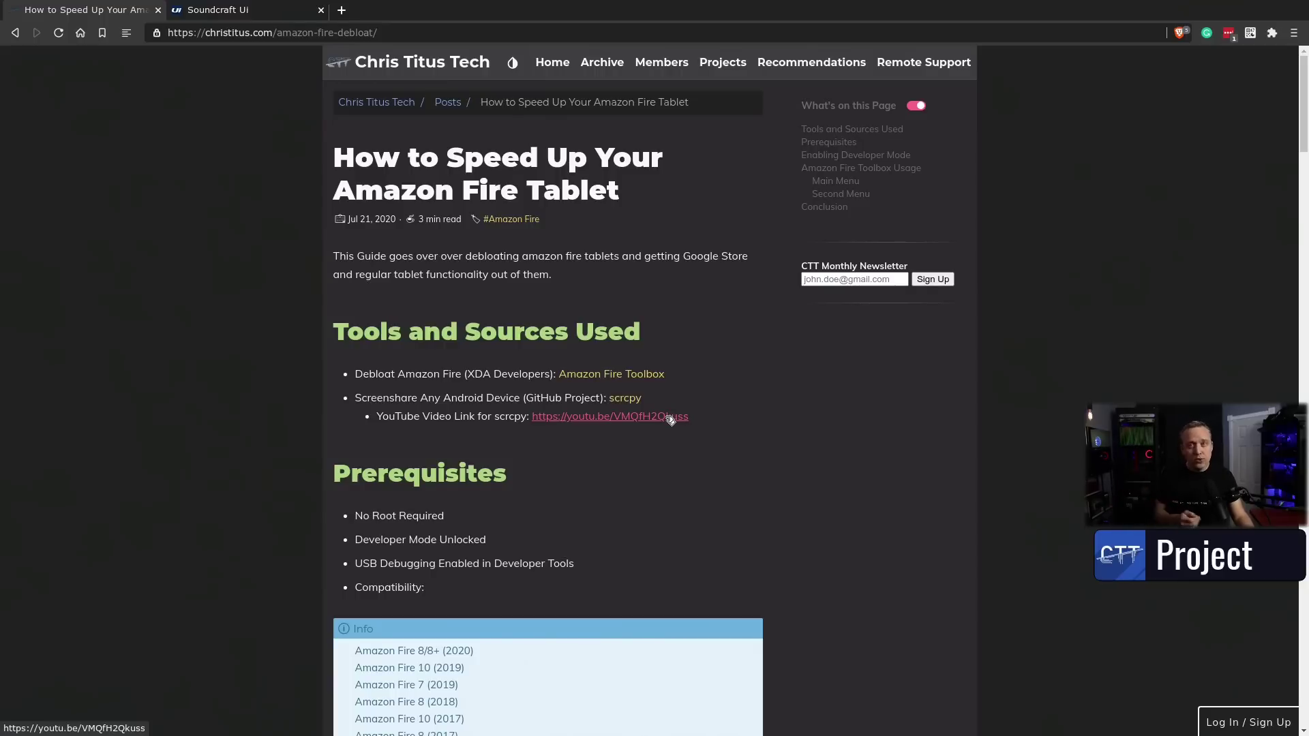
- Scroll the guide to its list of compatible Fire tablet models, HD6 (2014) through Fire 8 (2020)
{"action": "scroll", "coordinate": [755, 446], "scroll_direction": "down", "scroll_amount": 2}
- Scroll through the guide's compatible models, Prerequisites and Enabling Developer Mode sections
{"action": "scroll", "coordinate": [756, 445], "scroll_direction": "down", "scroll_amount": 2}
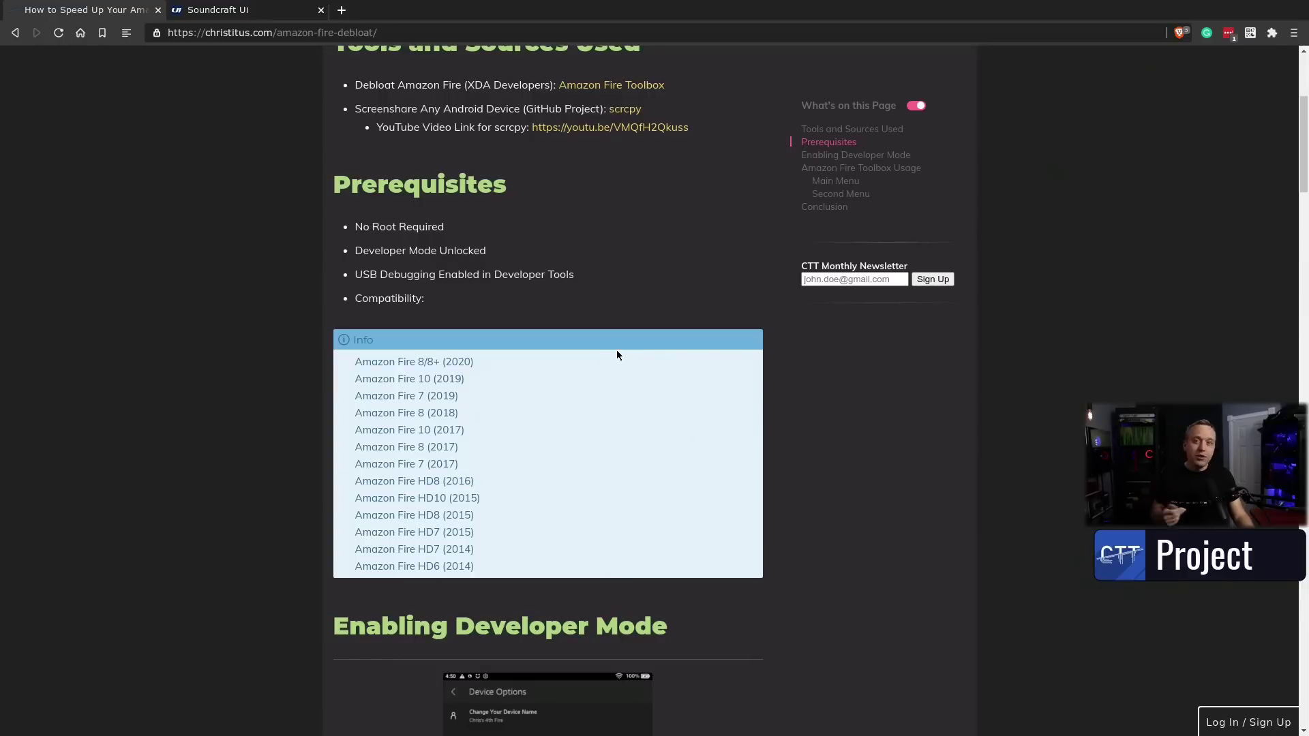
{"action": "scroll", "coordinate": [419, 315], "scroll_direction": "down", "scroll_amount": 3}
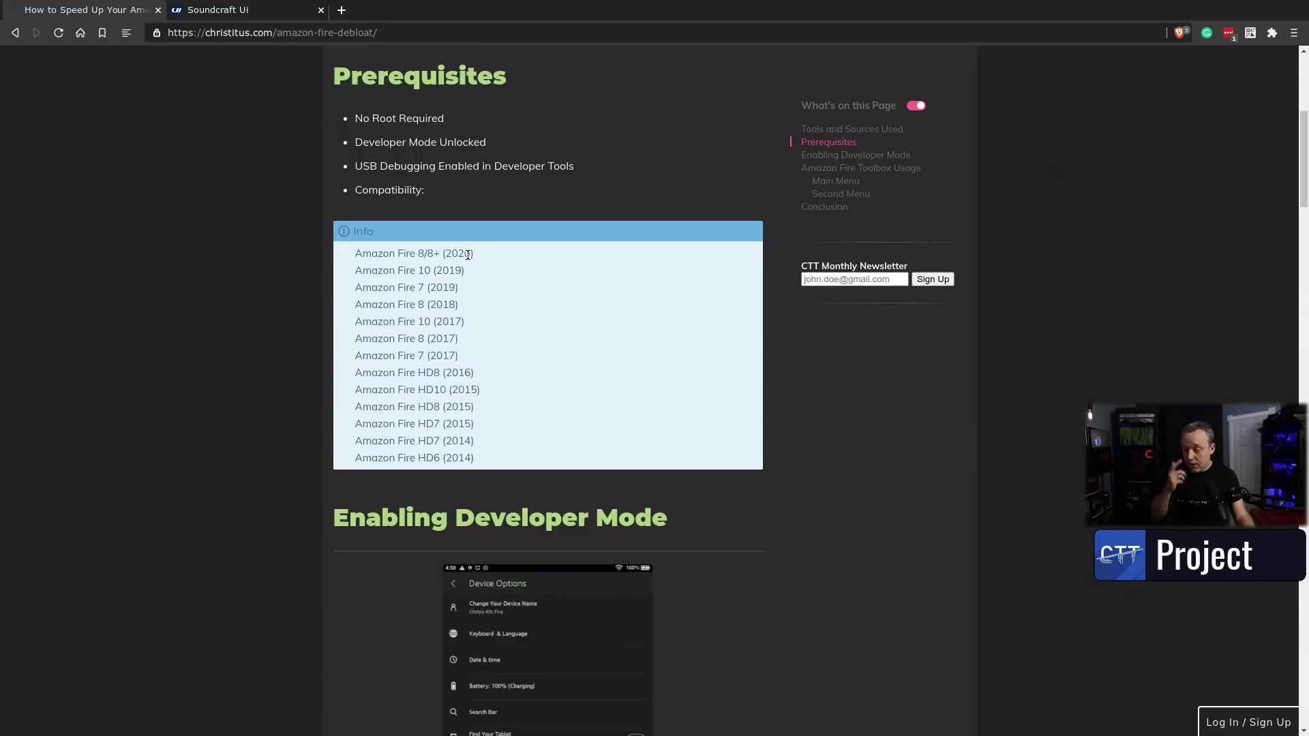
{"action": "scroll", "coordinate": [504, 265], "scroll_direction": "down", "scroll_amount": 3}
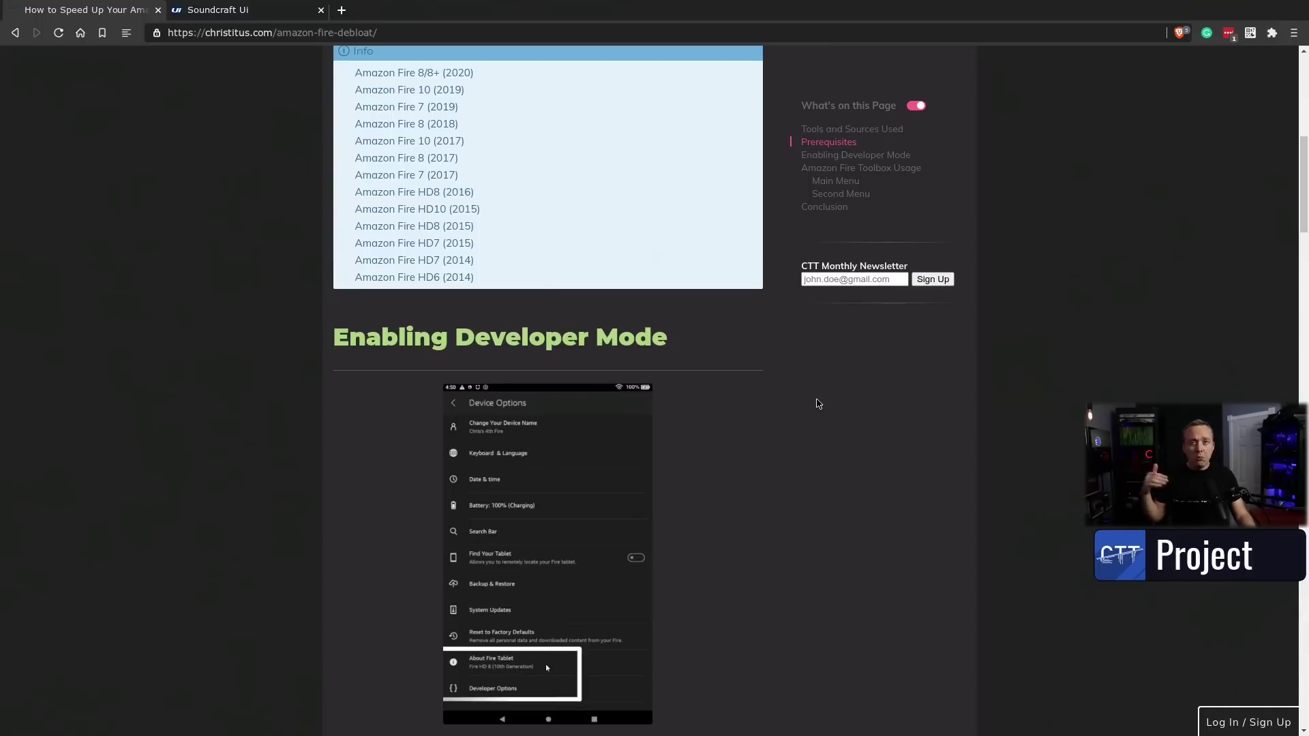
{"action": "scroll", "coordinate": [802, 410], "scroll_direction": "down", "scroll_amount": 2}
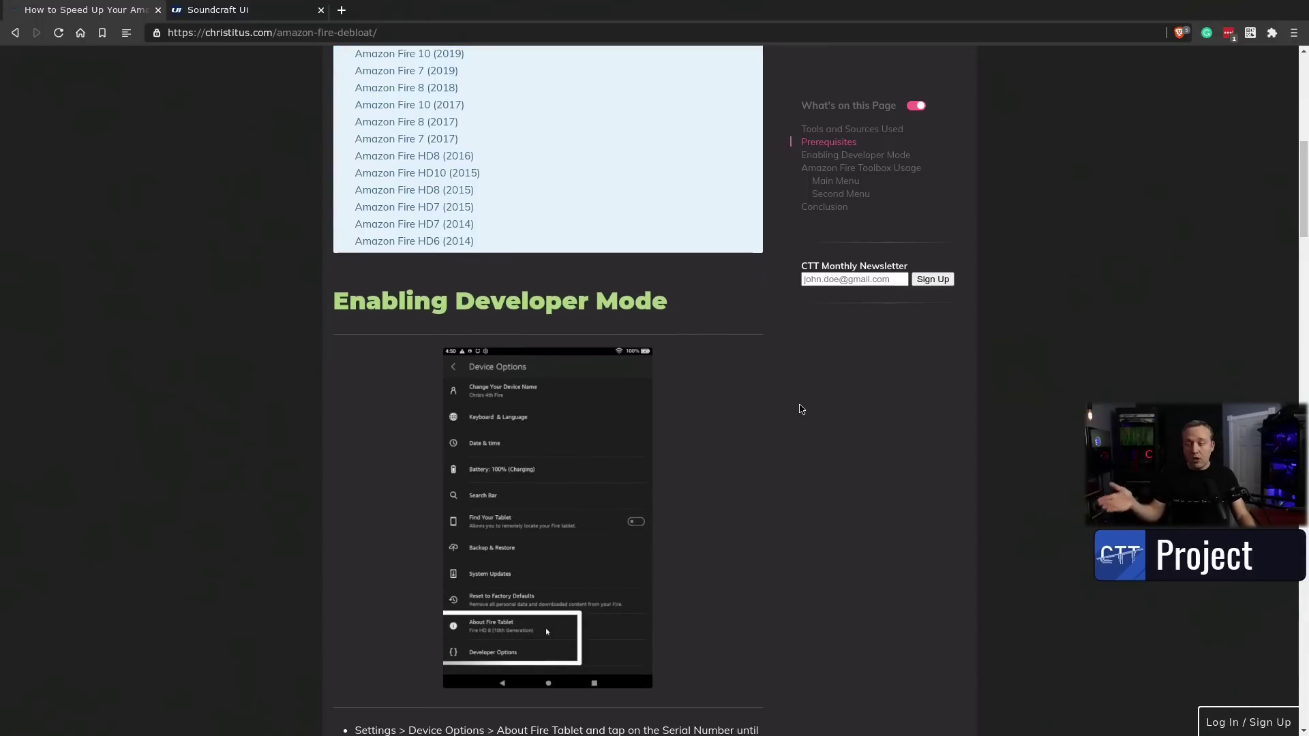
{"action": "scroll", "coordinate": [796, 408], "scroll_direction": "down", "scroll_amount": 3}
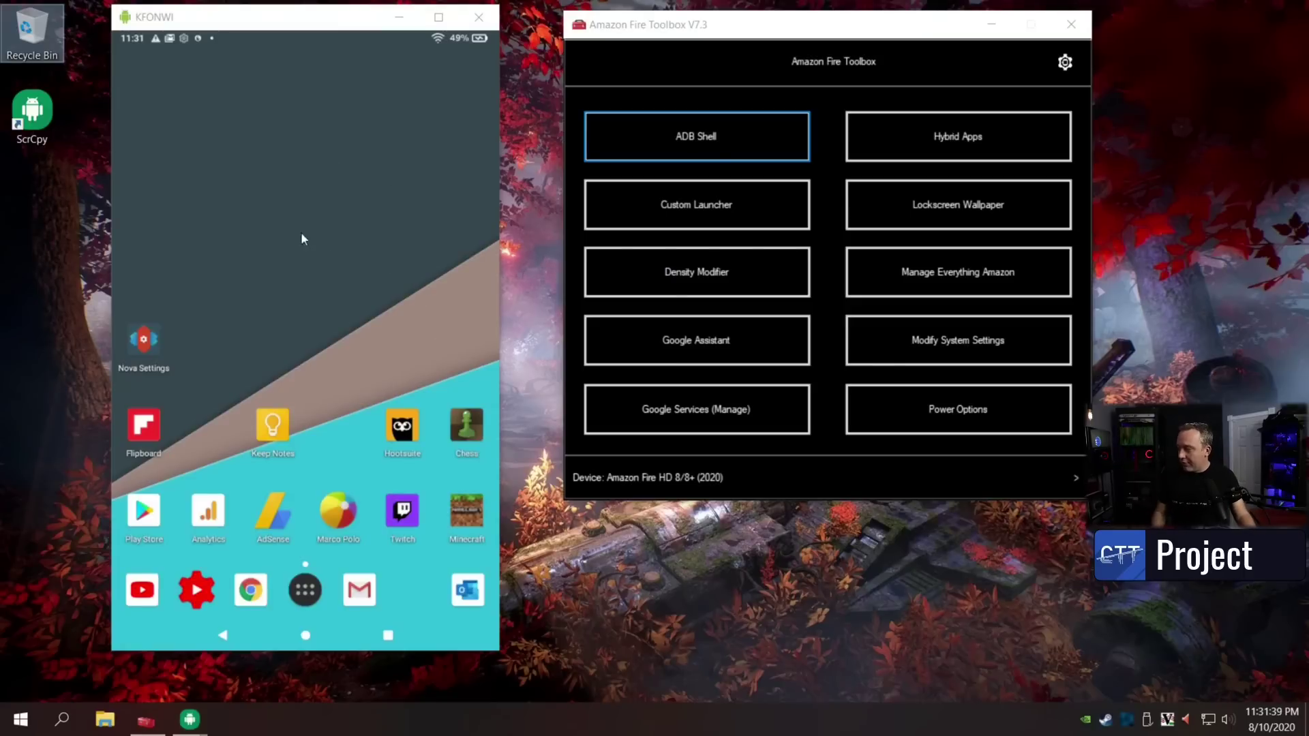
- Go from the tablet's quick settings into Settings > Device Options > About Fire Tablet
{"action": "left_click_drag", "start_coordinate": [294, 39], "coordinate": [301, 259]}
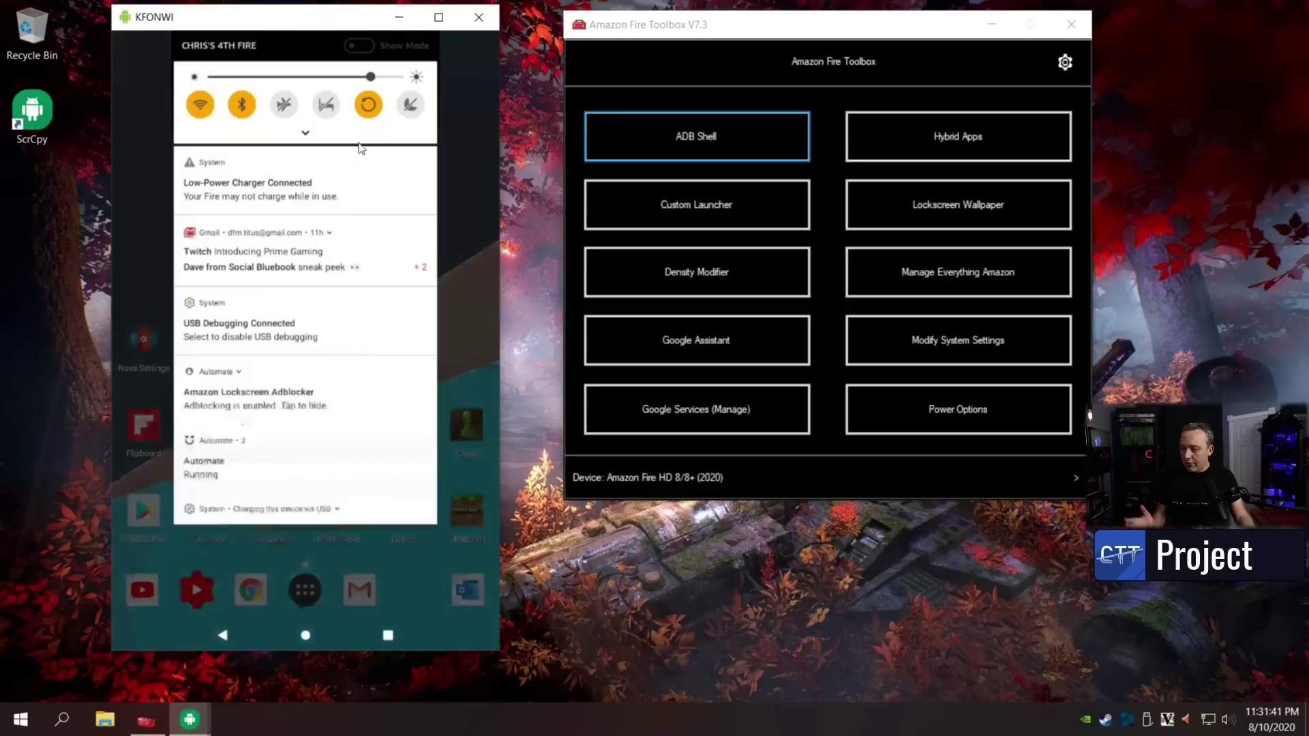
{"action": "left_click", "coordinate": [303, 134]}
{"action": "left_click", "coordinate": [419, 308]}
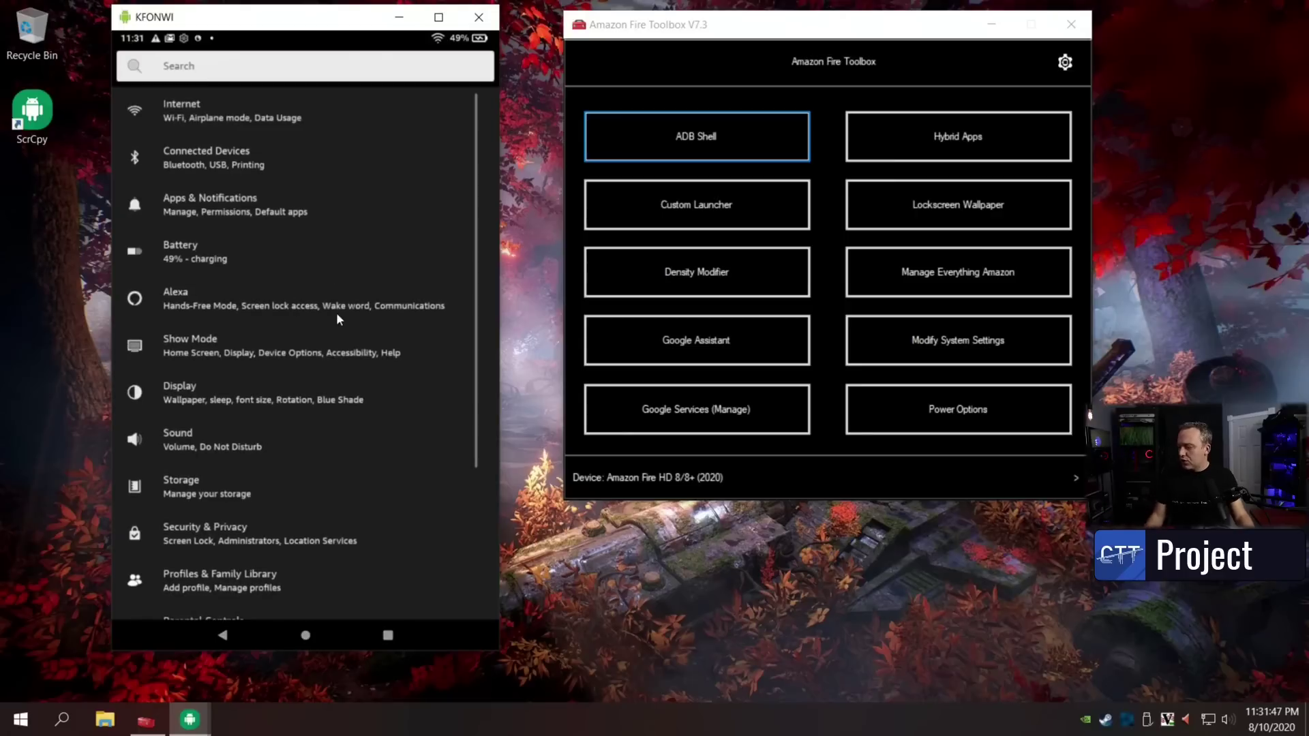
{"action": "scroll", "coordinate": [338, 310], "scroll_direction": "down", "scroll_amount": 3}
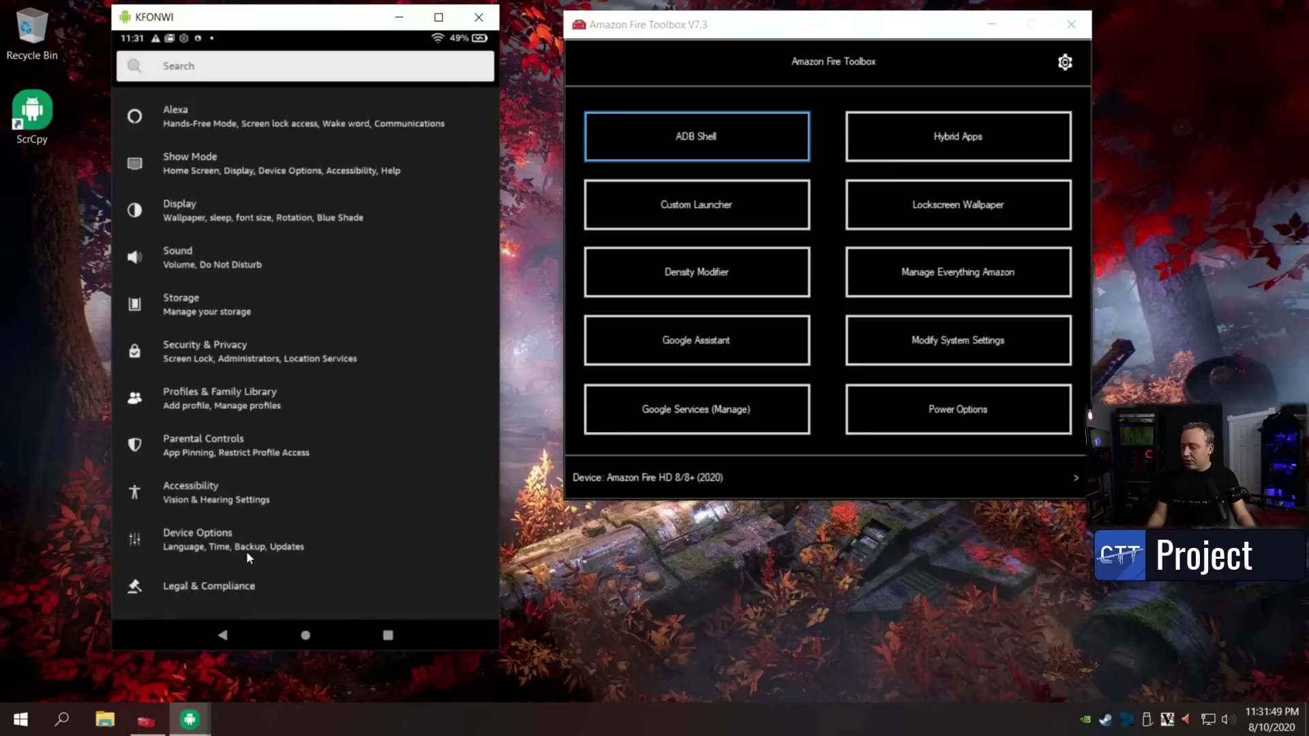
{"action": "left_click", "coordinate": [228, 542]}
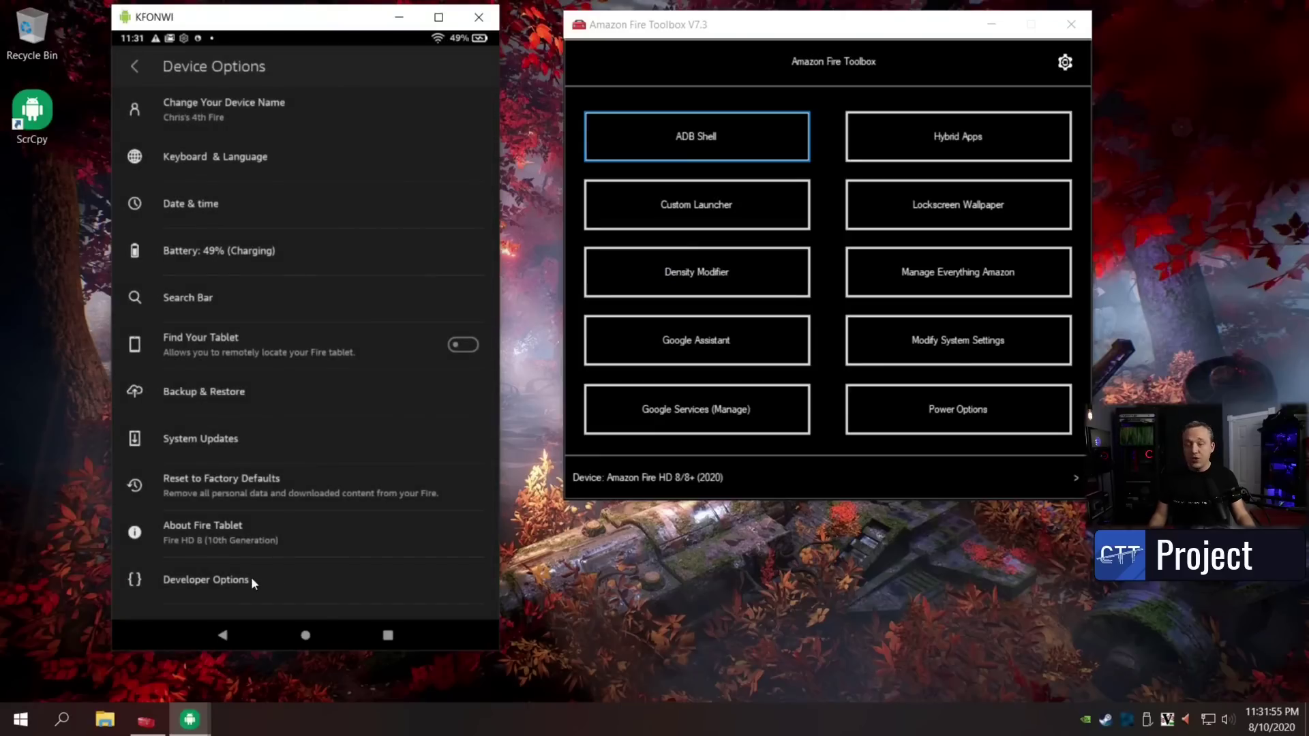
{"action": "left_click", "coordinate": [247, 527]}
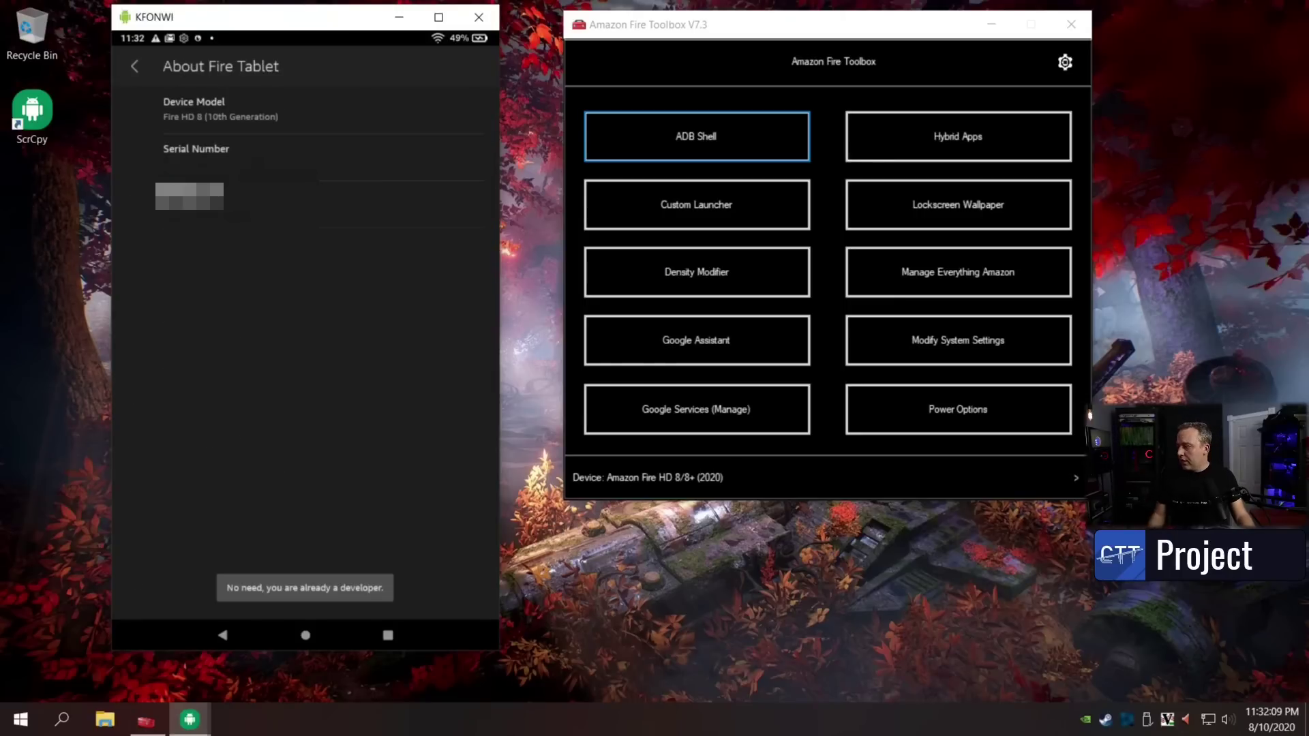
- Tap Serial Number repeatedly to unlock developer mode, then return to Device Options
{"action": "left_click", "coordinate": [217, 161]}
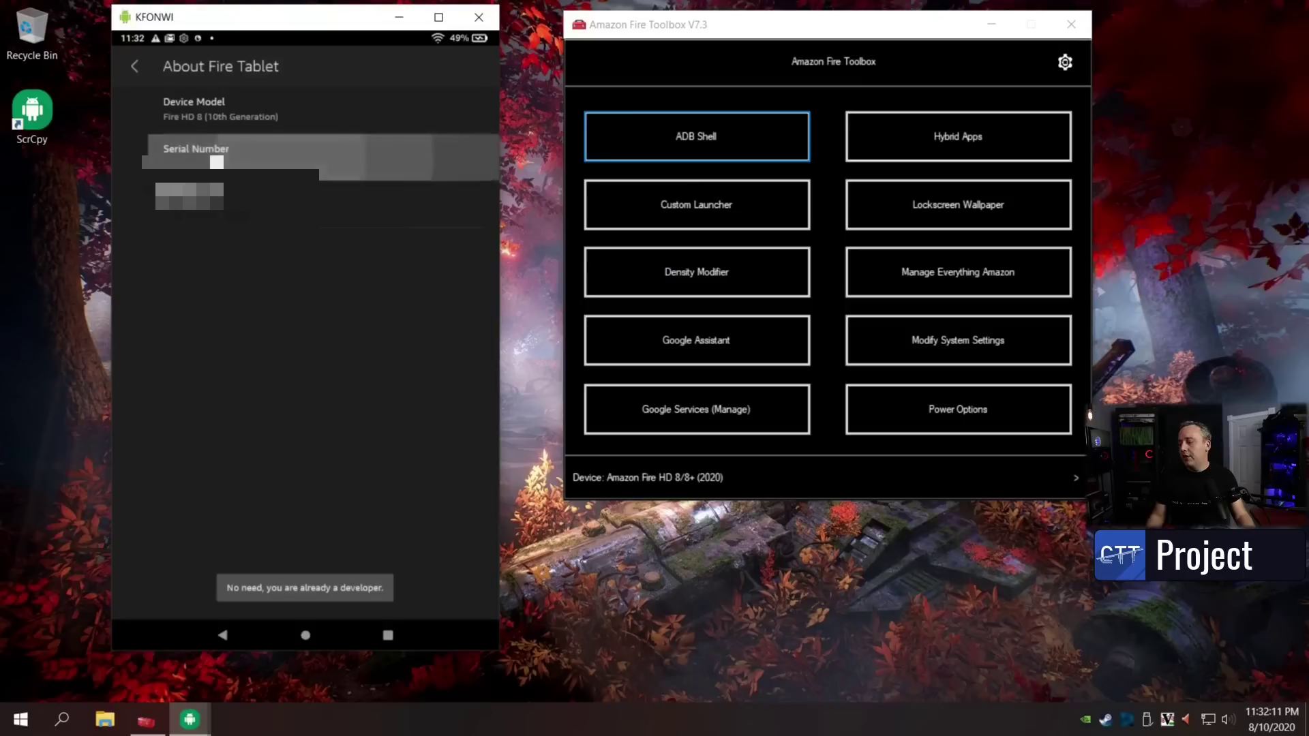
{"action": "left_click", "coordinate": [217, 161]}
{"action": "left_click", "coordinate": [216, 161]}
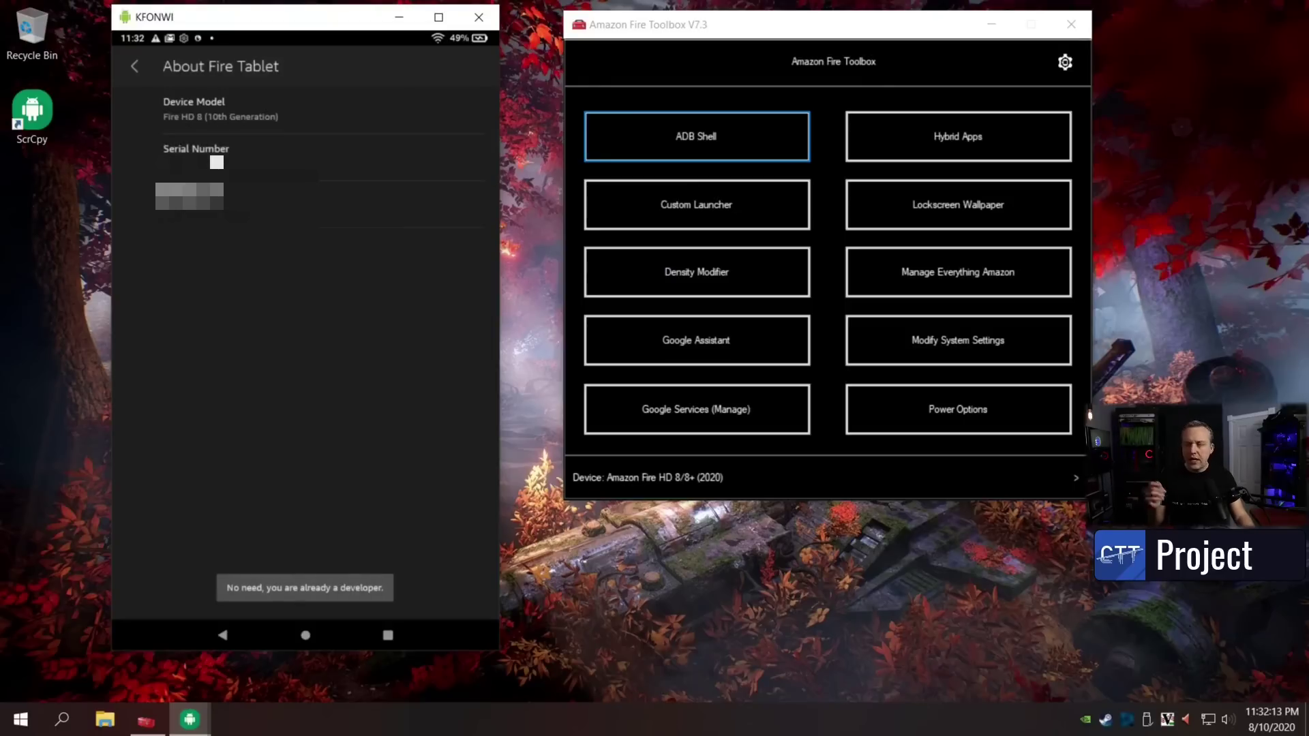
{"action": "left_click", "coordinate": [128, 68]}
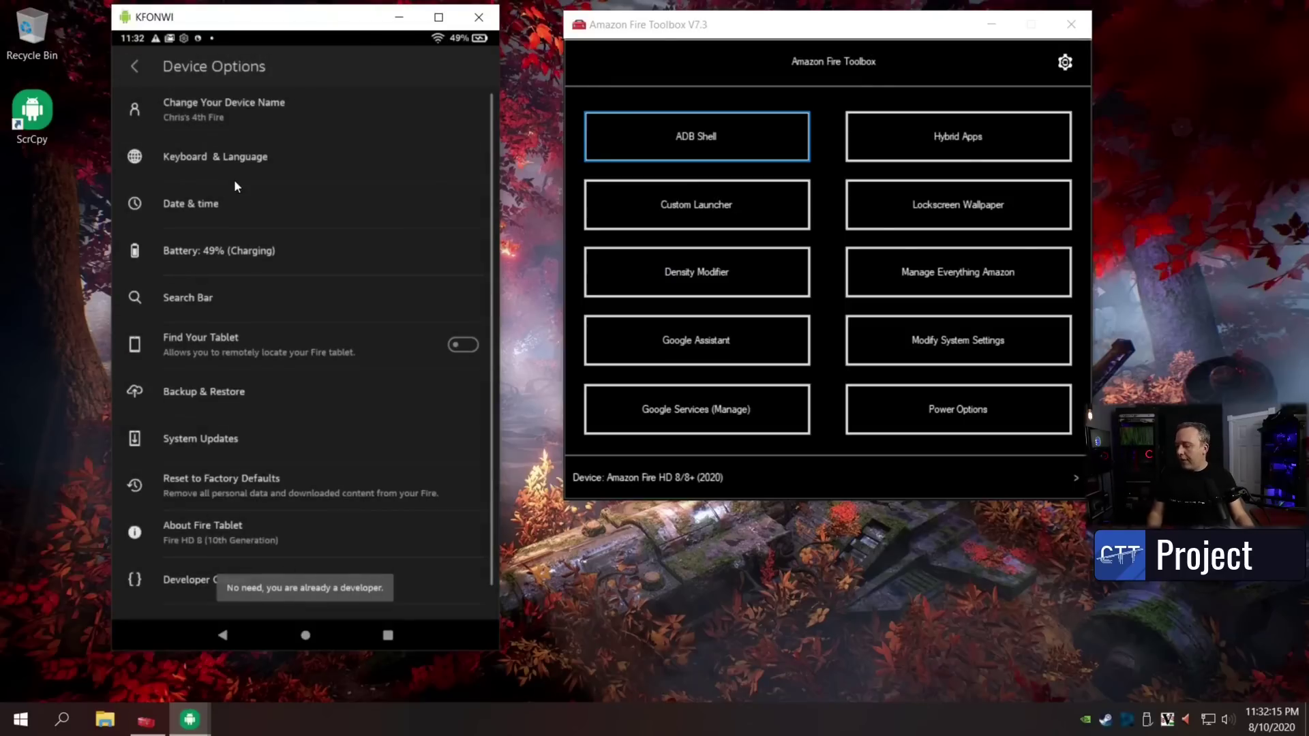
{"action": "scroll", "coordinate": [347, 322], "scroll_direction": "down", "scroll_amount": 2}
- Confirm Developer options has USB debugging on, then return the tablet to its home screen
{"action": "left_click", "coordinate": [182, 546]}
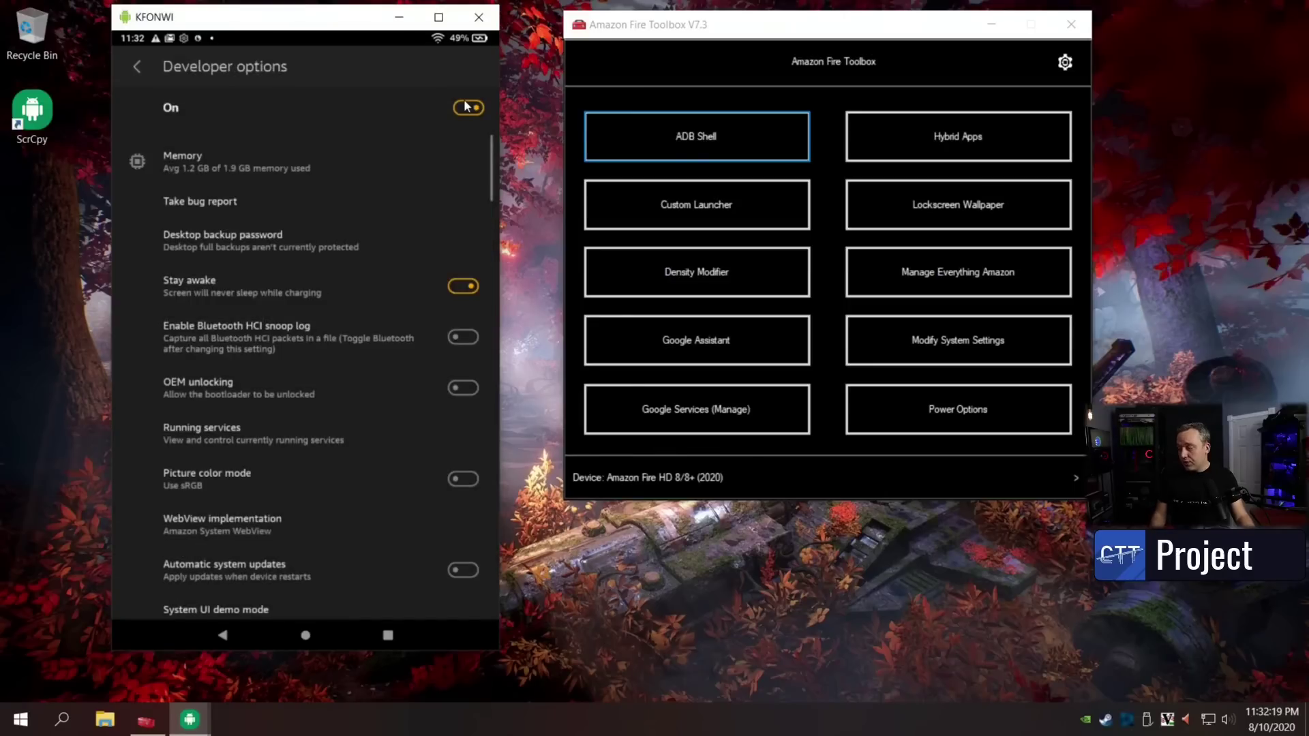
{"action": "scroll", "coordinate": [388, 277], "scroll_direction": "down", "scroll_amount": 5}
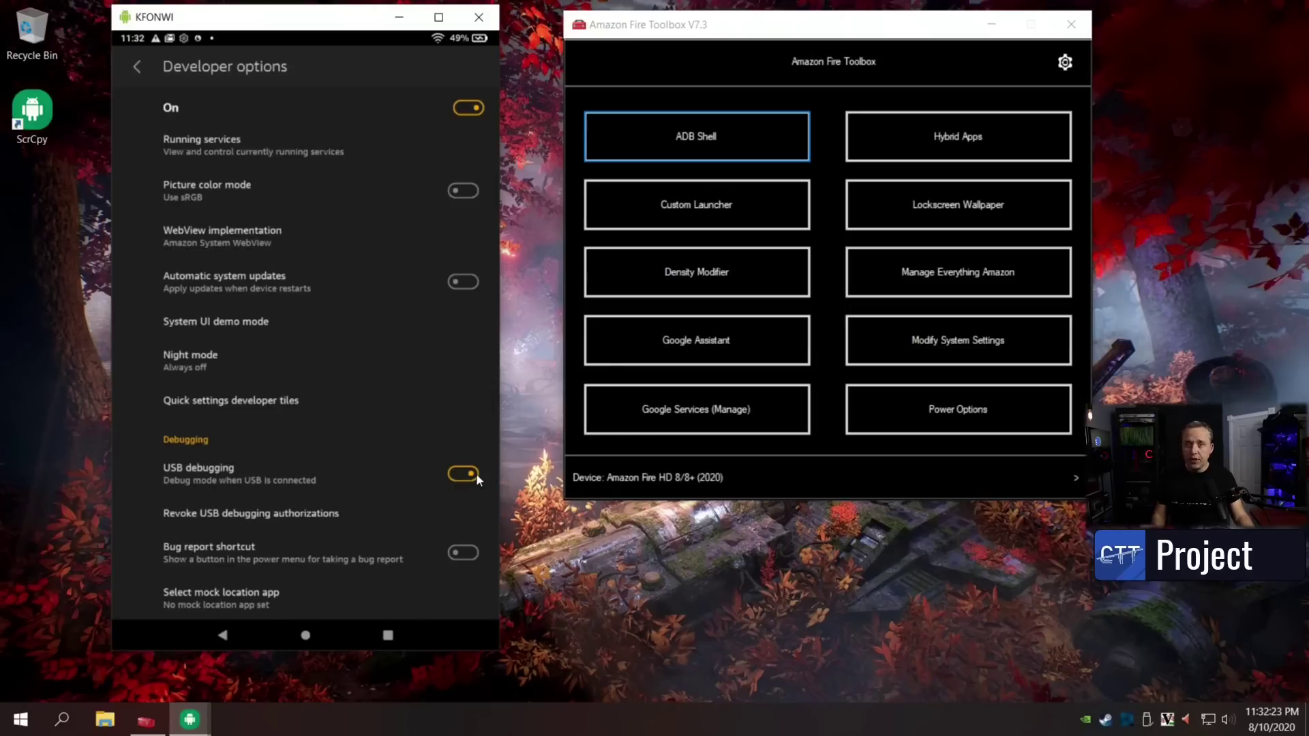
{"action": "left_click", "coordinate": [136, 62]}
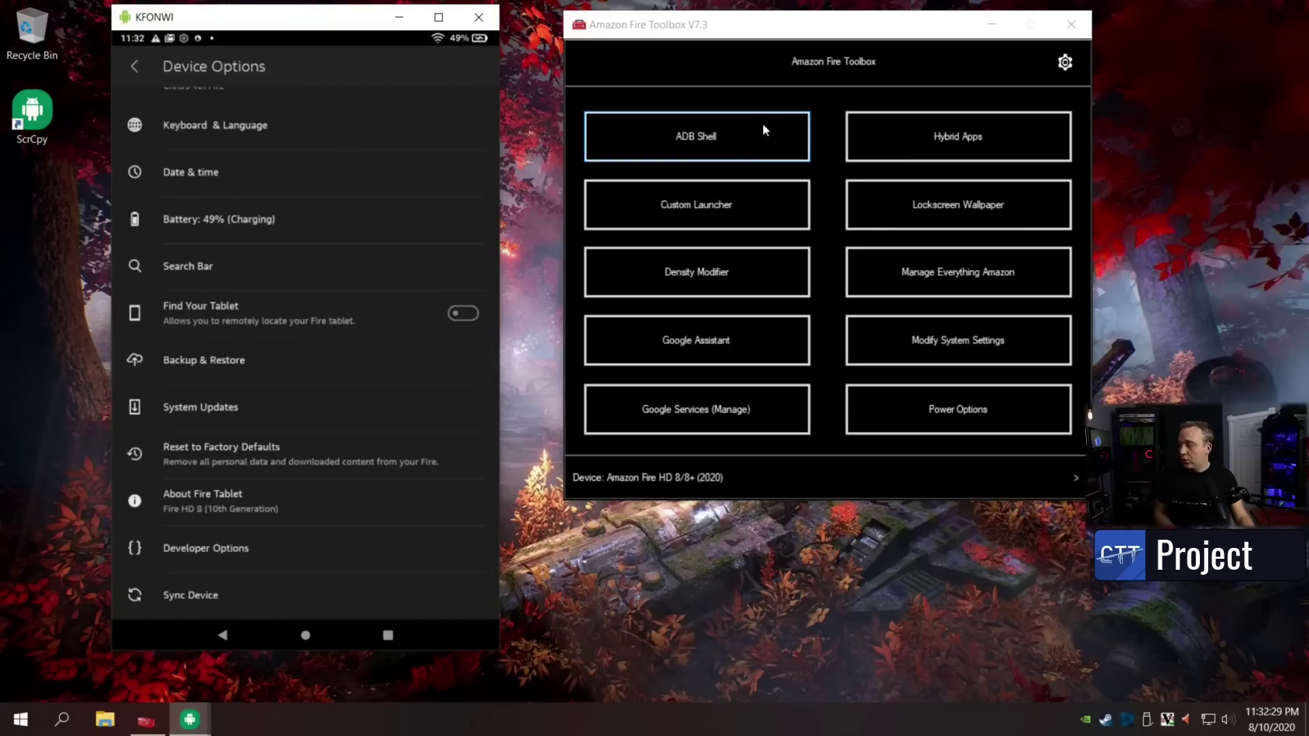
{"action": "left_click", "coordinate": [132, 66]}
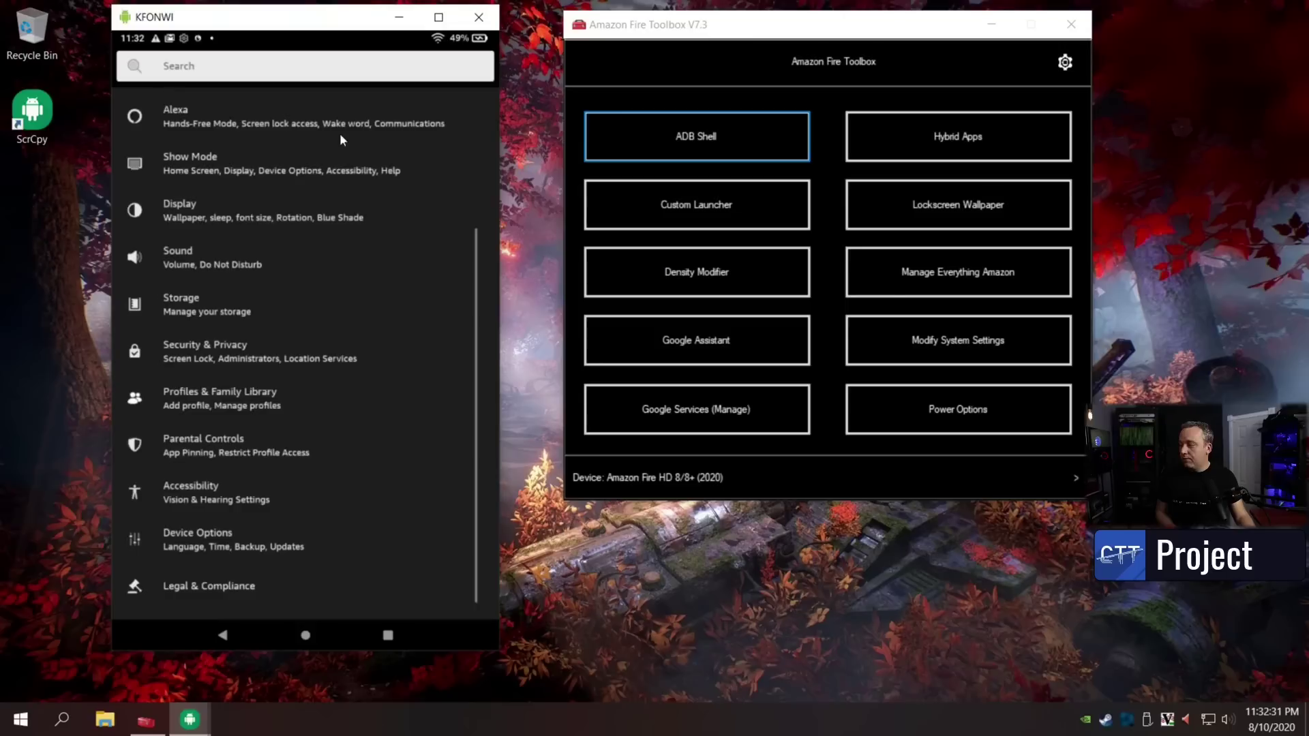
{"action": "left_click", "coordinate": [301, 629]}
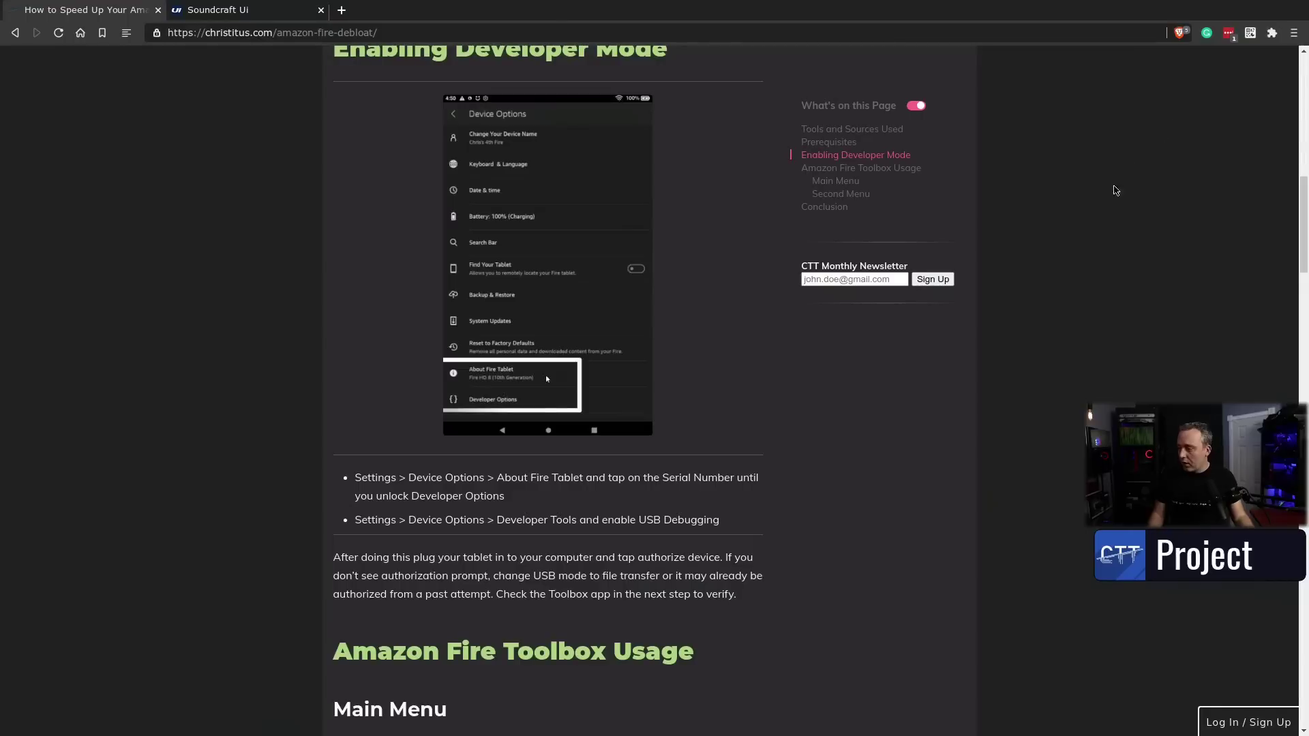
- Scroll the Amazon Fire debloat article down to its 'Options you need' section
{"action": "scroll", "coordinate": [818, 412], "scroll_direction": "down", "scroll_amount": 12}
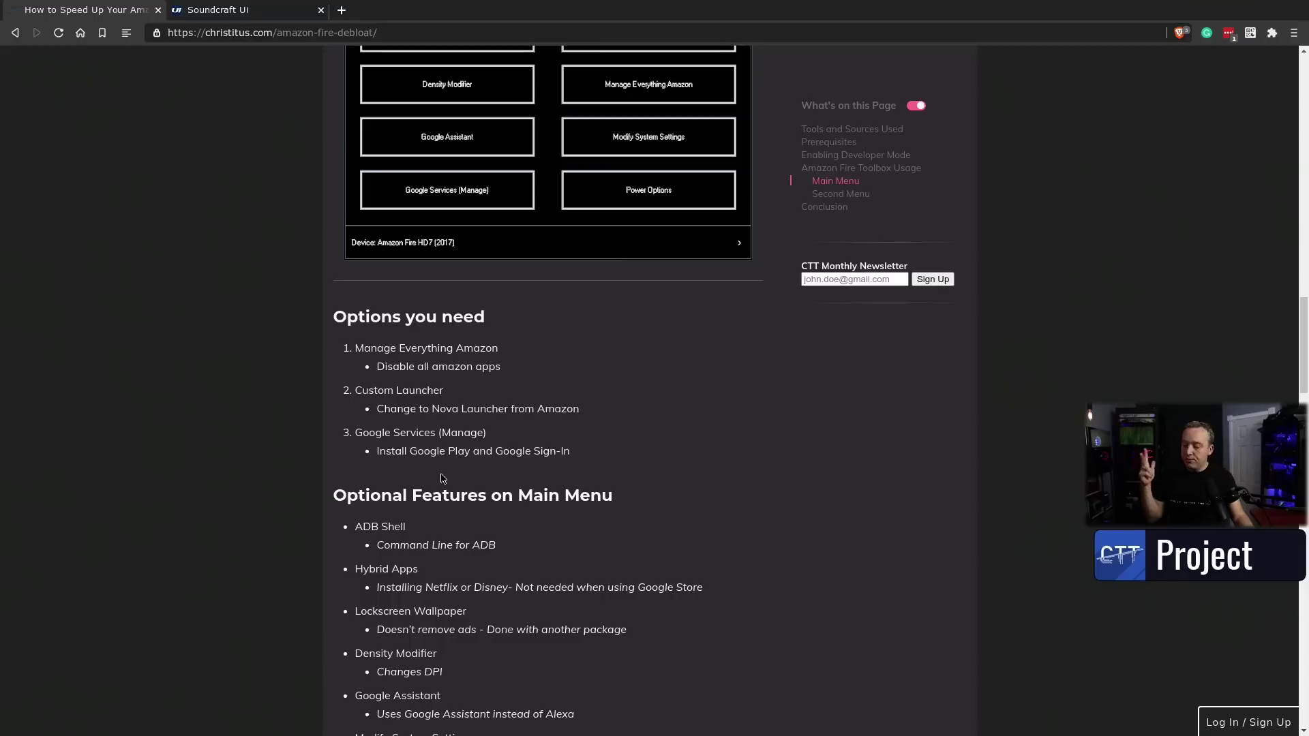
{"action": "scroll", "coordinate": [825, 396], "scroll_direction": "down", "scroll_amount": 2}
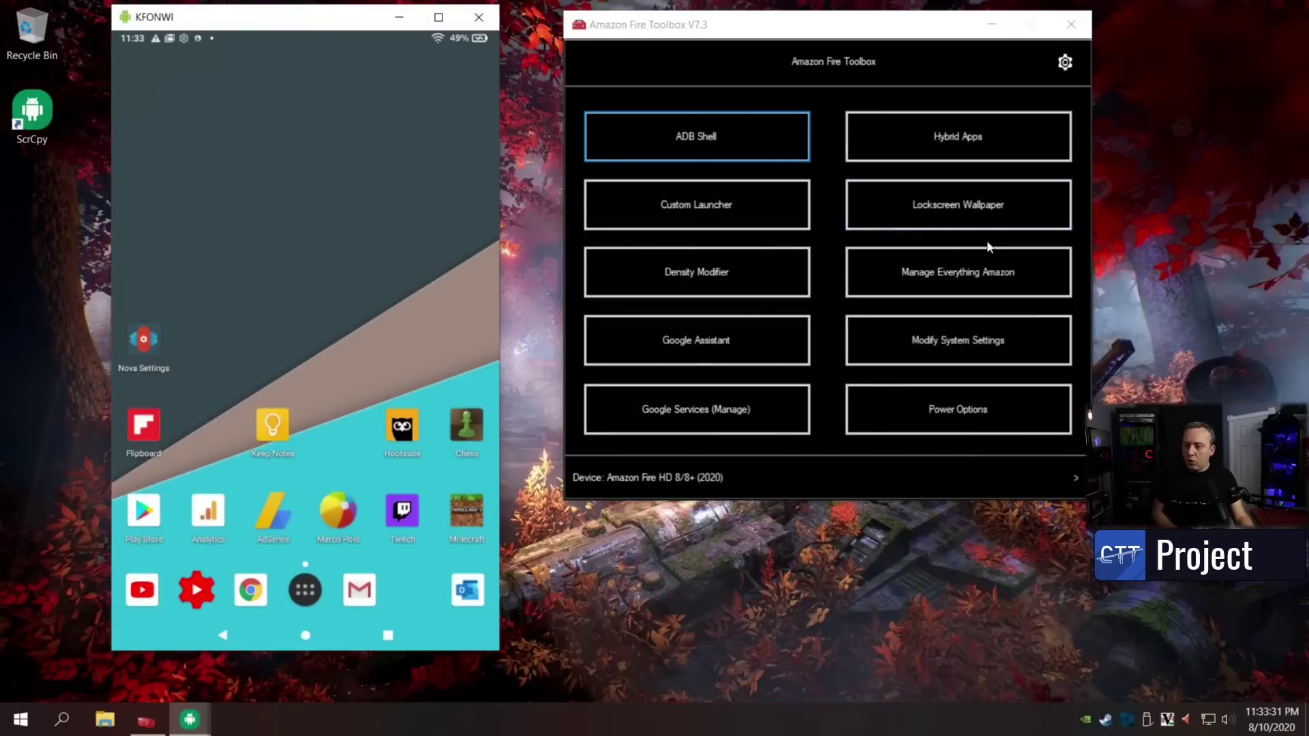
{"action": "left_click", "coordinate": [987, 280]}
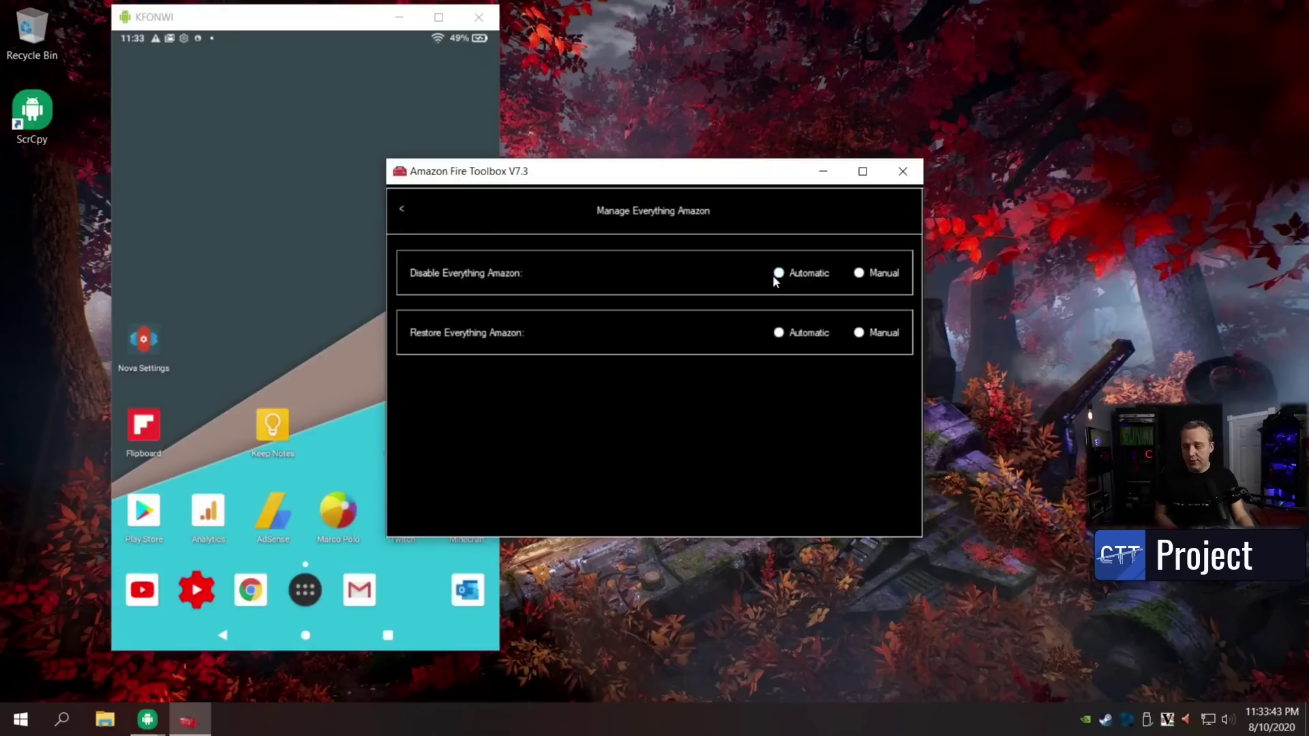
{"action": "left_click", "coordinate": [402, 210]}
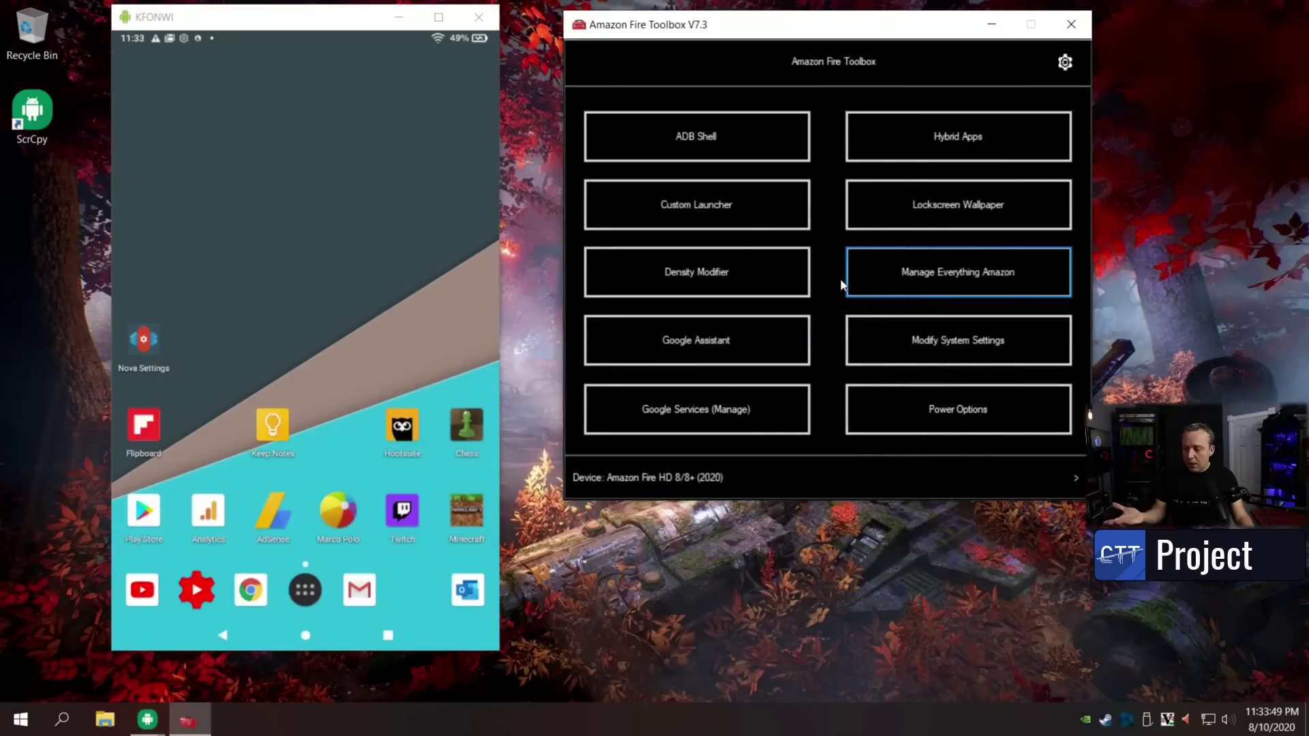
{"action": "left_click", "coordinate": [686, 408]}
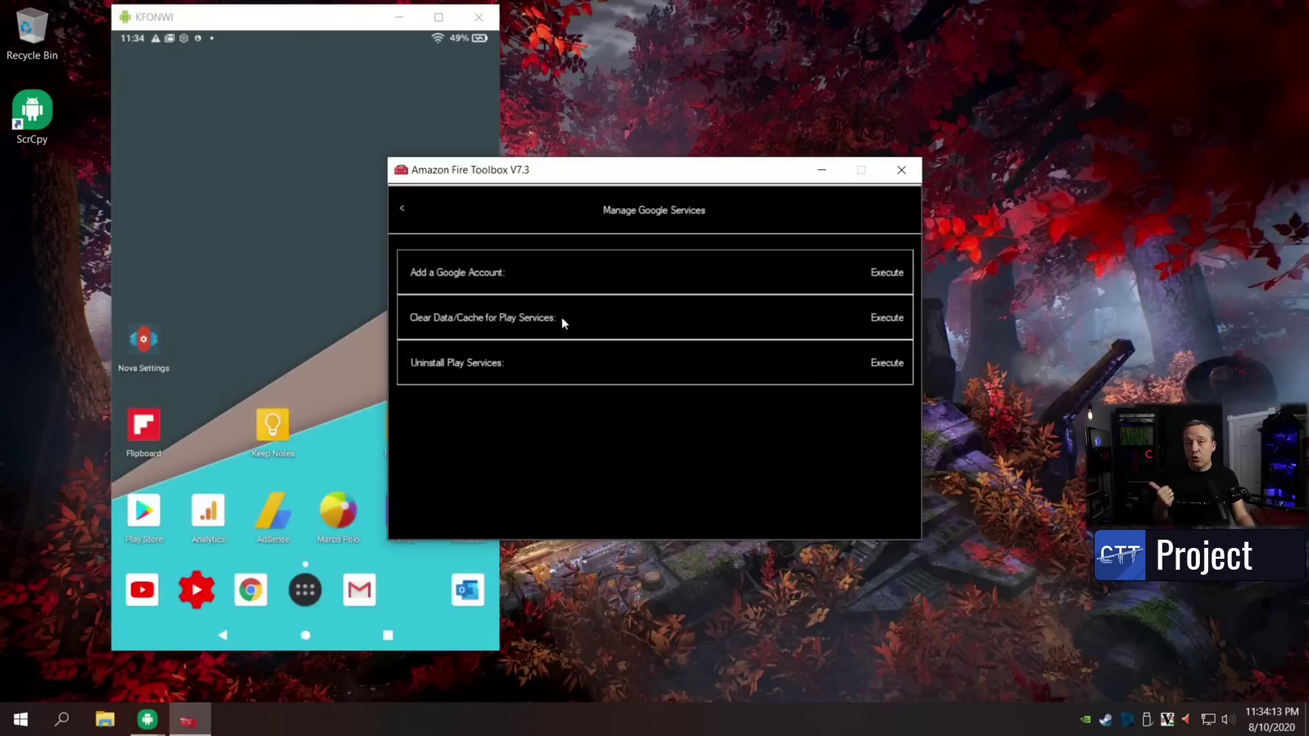
{"action": "left_click", "coordinate": [405, 212]}
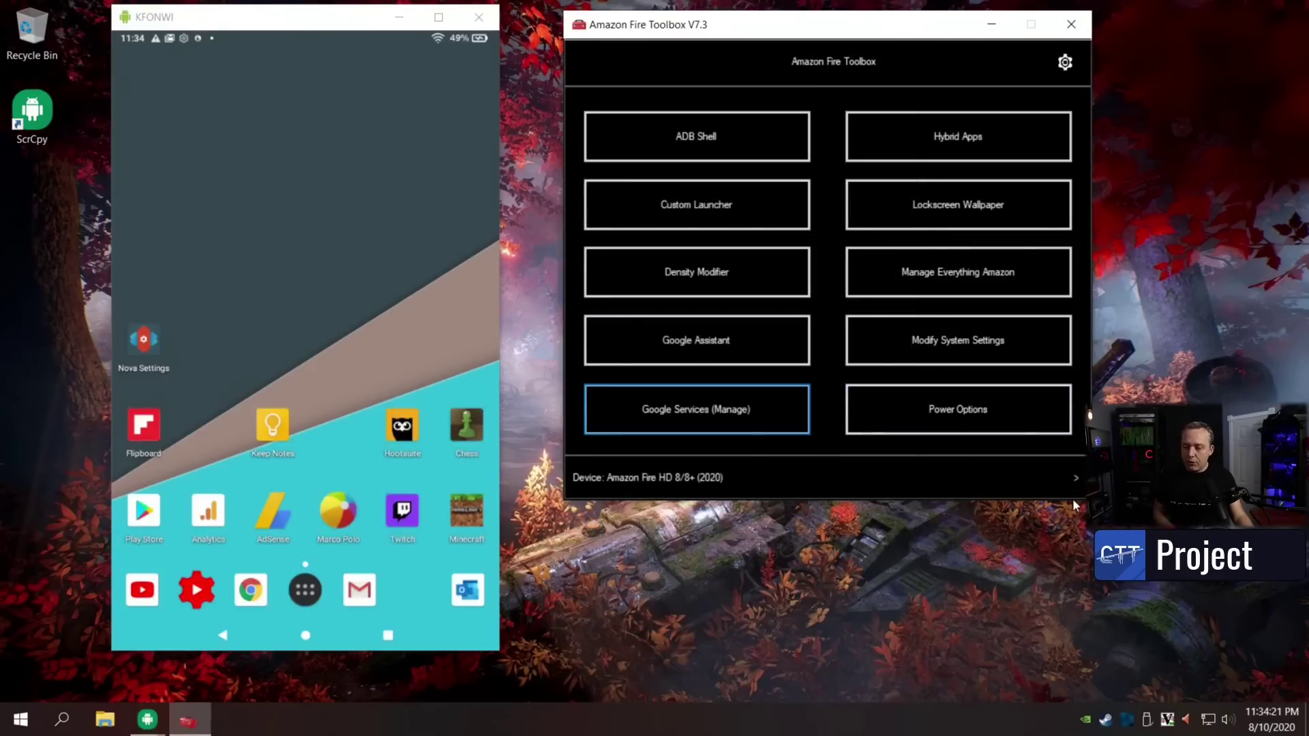
- Show the Remove Lockscreen Ads With Automate page from the Toolbox's second feature page
{"action": "left_click", "coordinate": [1076, 477]}
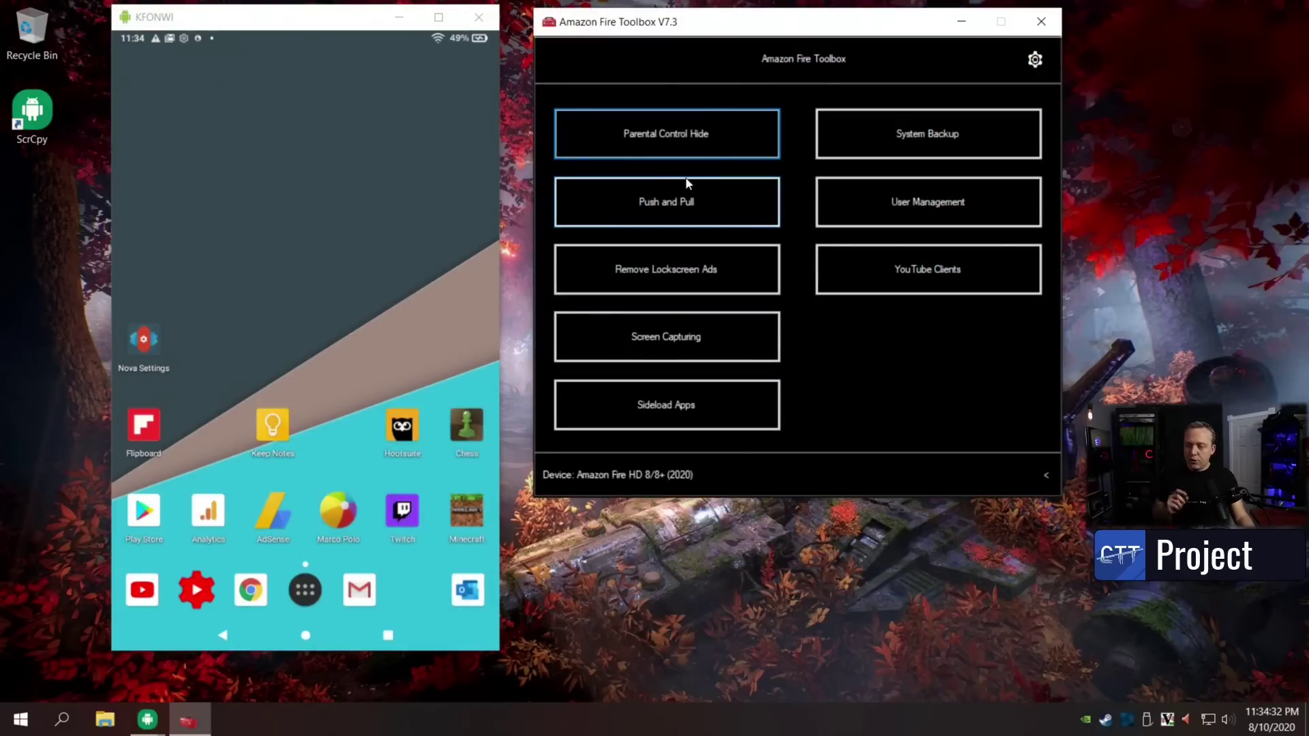
{"action": "left_click", "coordinate": [662, 271]}
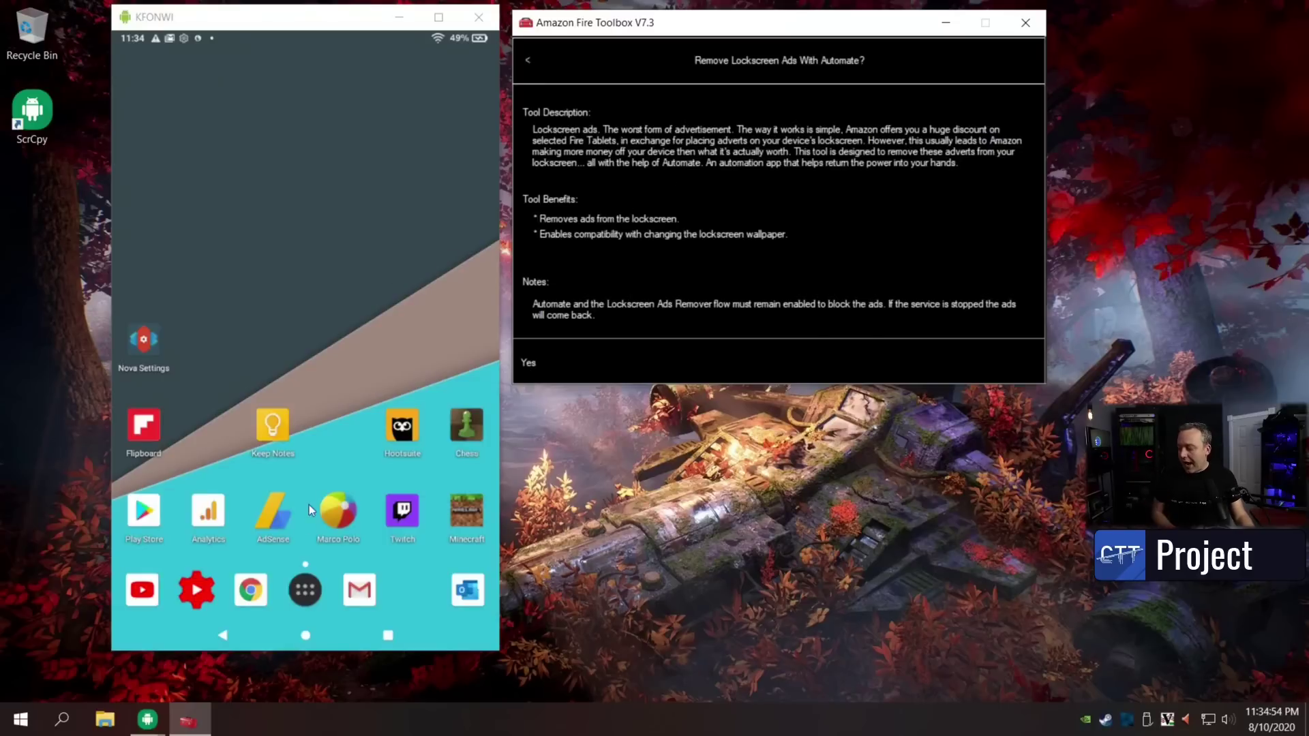
- Enable Automate's Run on system startup setting and begin importing a flow file
{"action": "left_click", "coordinate": [304, 599]}
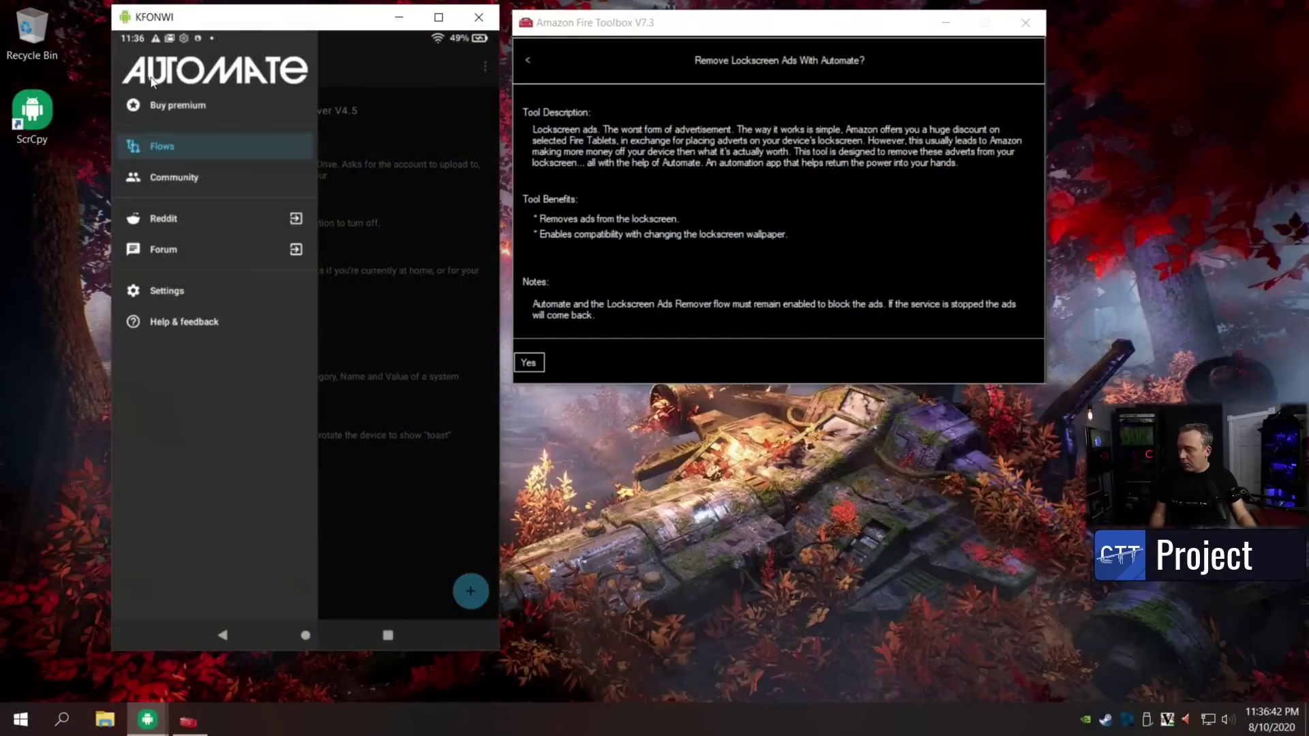
{"action": "left_click", "coordinate": [173, 287]}
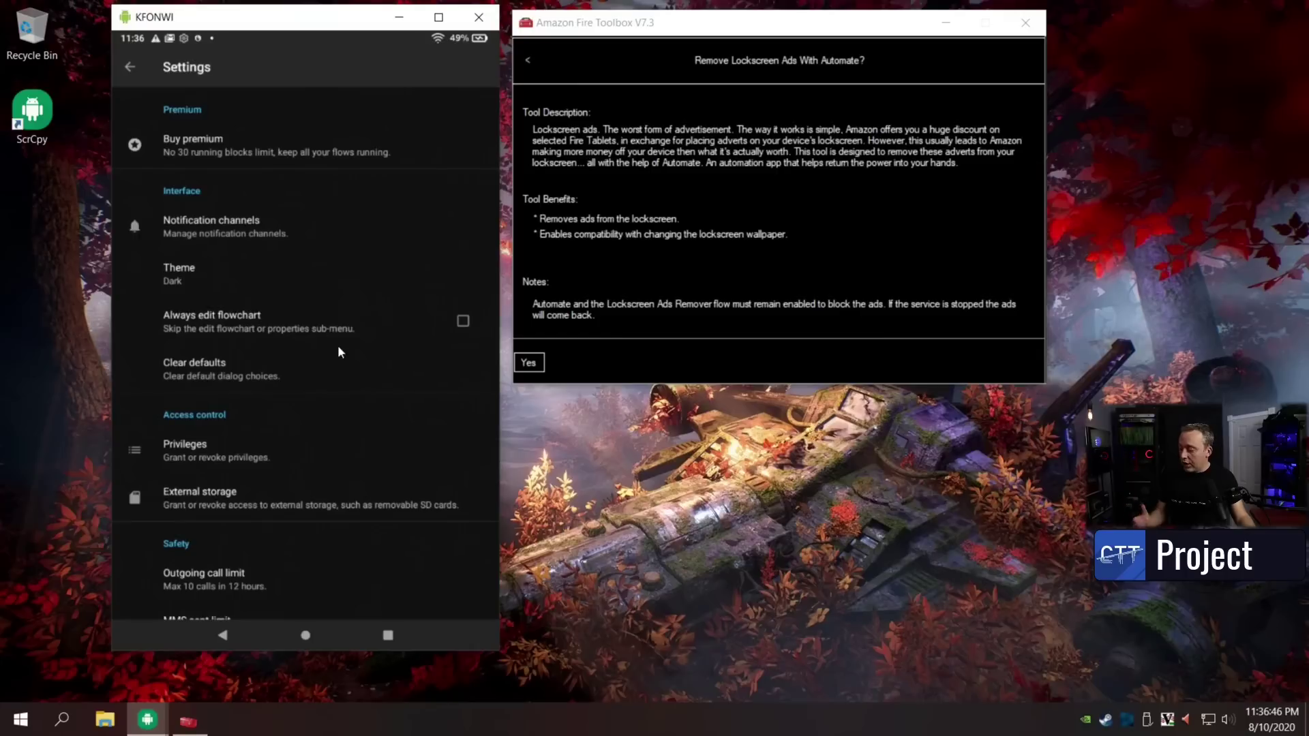
{"action": "scroll", "coordinate": [334, 396], "scroll_direction": "down", "scroll_amount": 5}
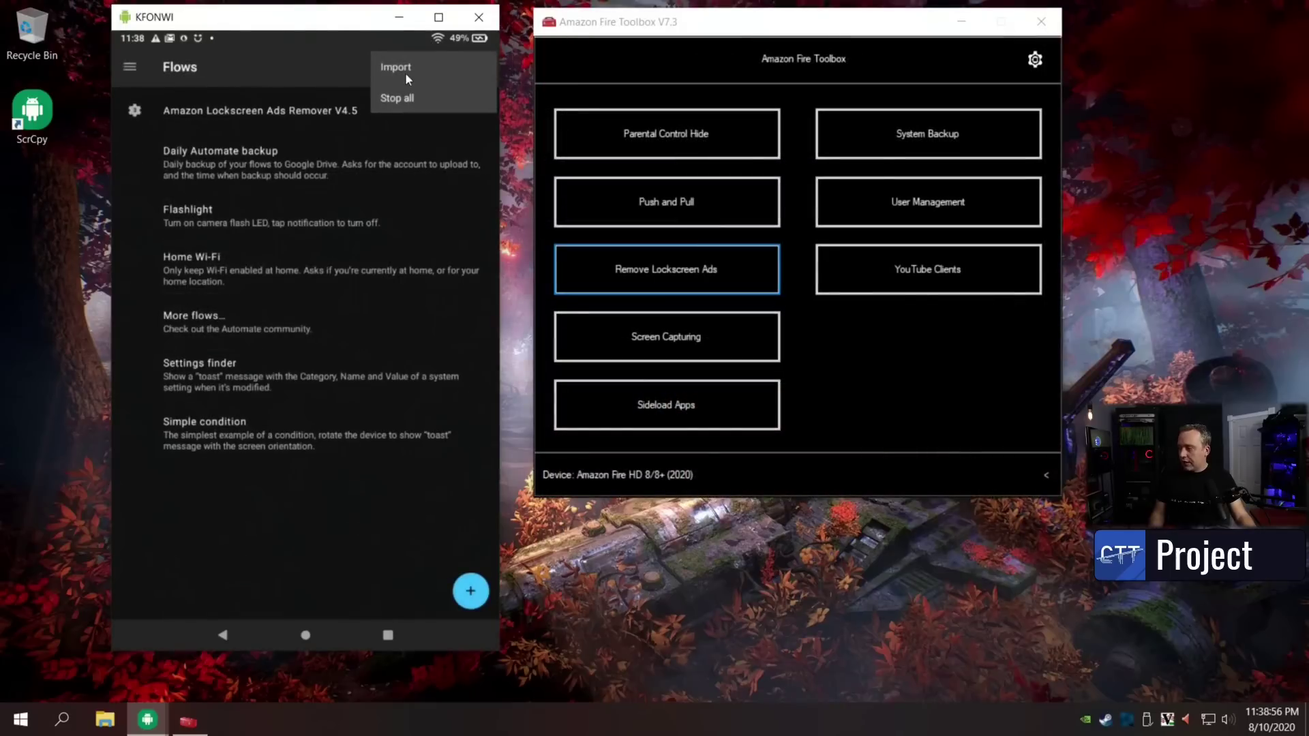
{"action": "left_click", "coordinate": [402, 70]}
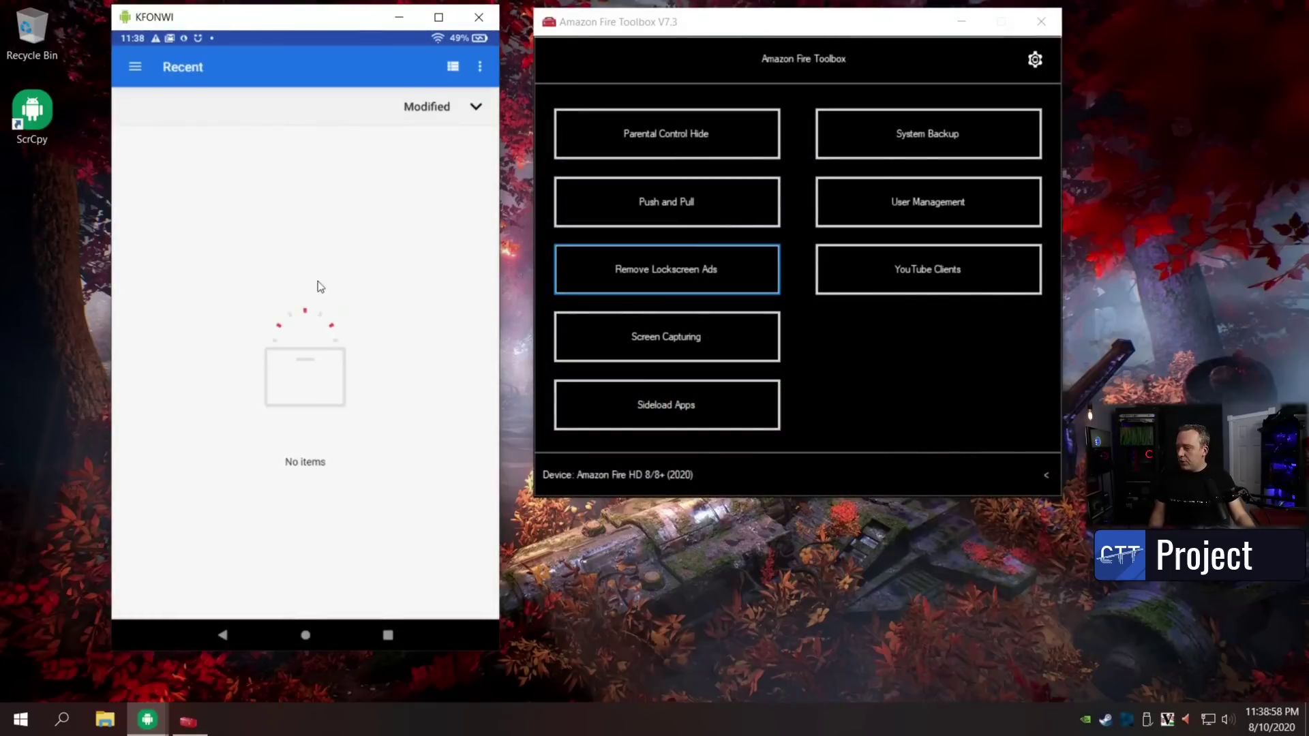
- Import Amazon Lockscreen Ads Remover V4.5.flo from the SD card into Automate's flows list
{"action": "left_click", "coordinate": [136, 67]}
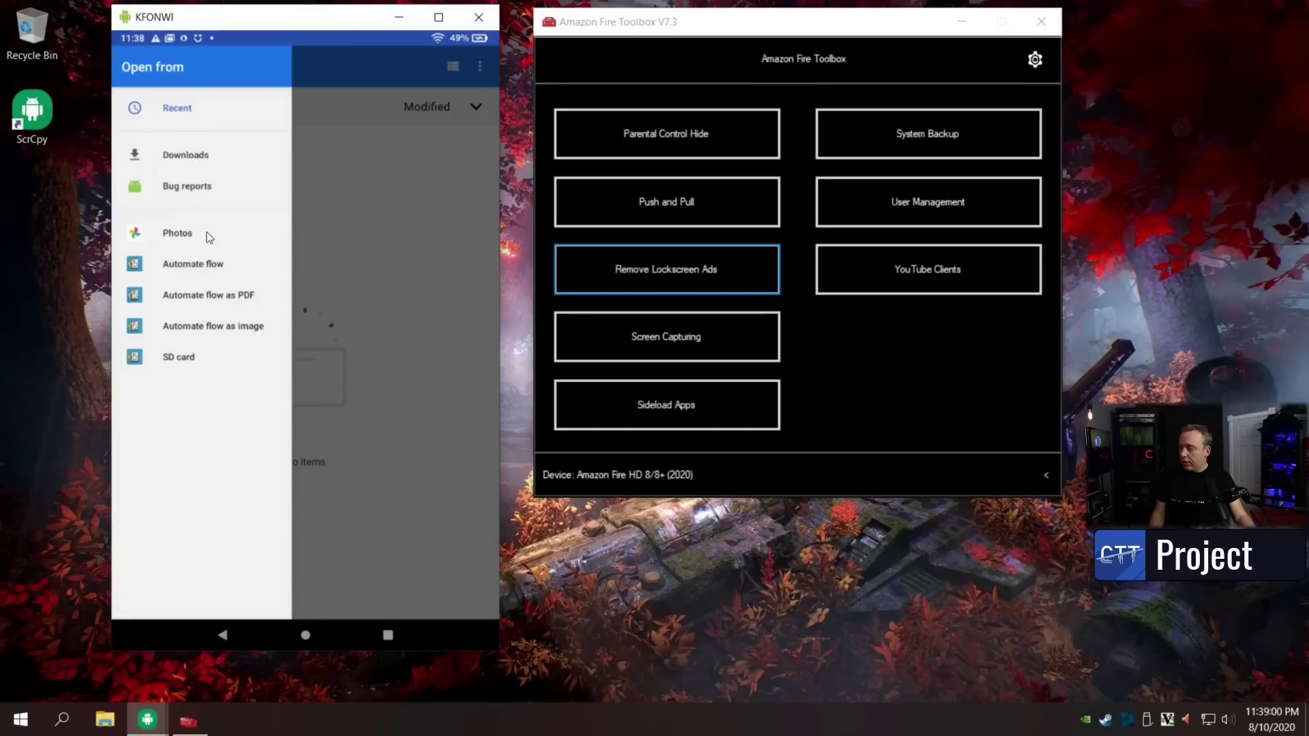
{"action": "left_click", "coordinate": [175, 359]}
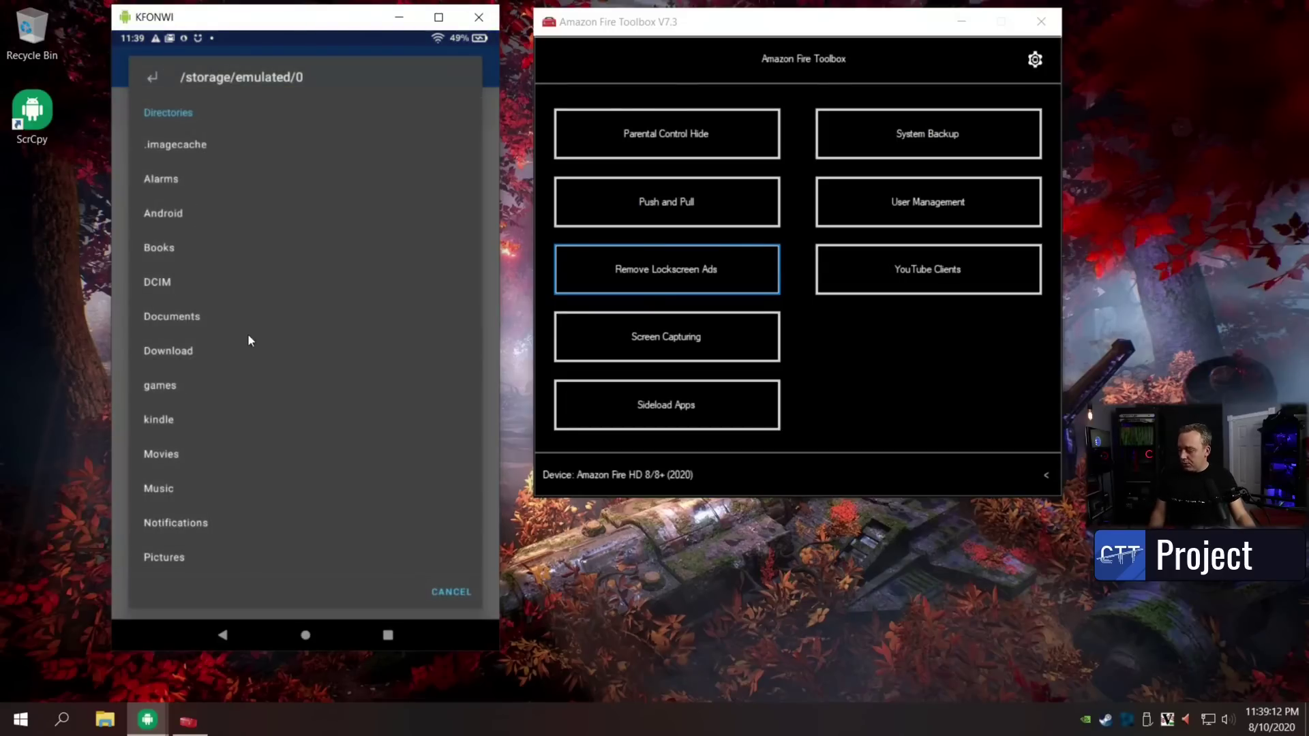
{"action": "scroll", "coordinate": [245, 341], "scroll_direction": "down", "scroll_amount": 3}
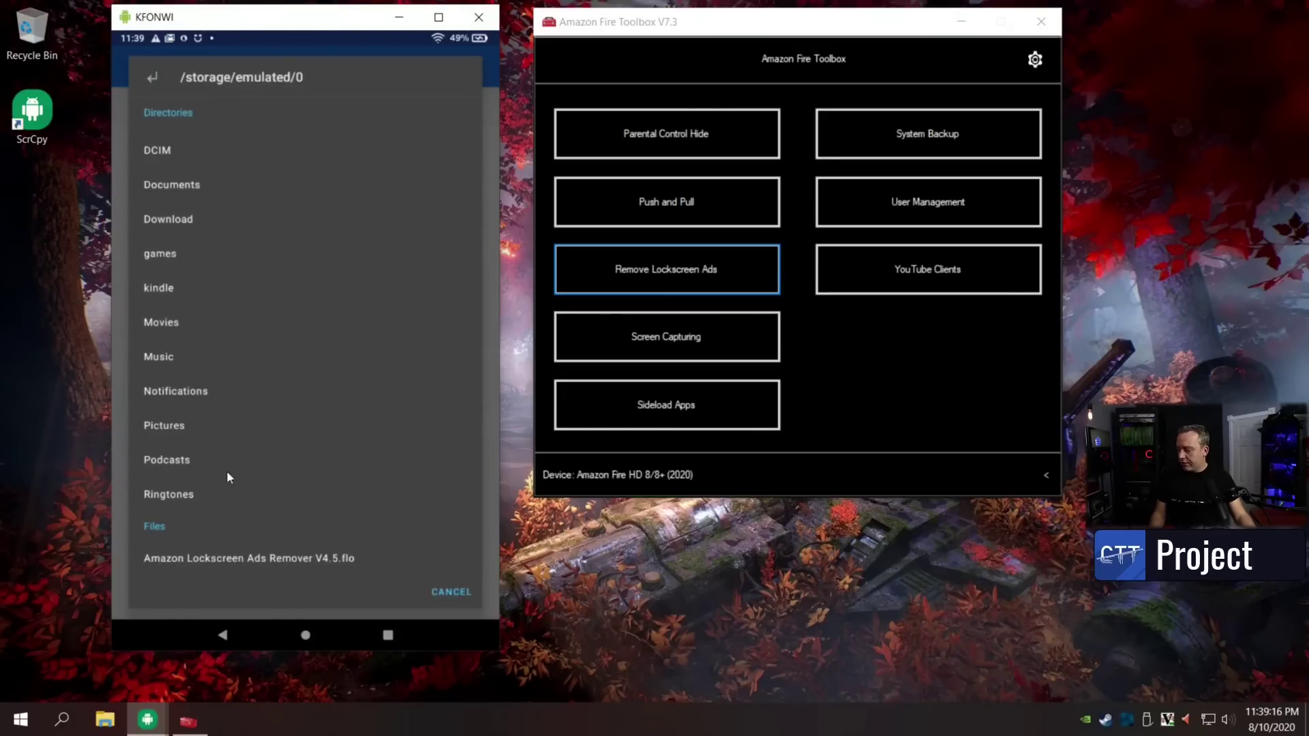
{"action": "left_click", "coordinate": [280, 557]}
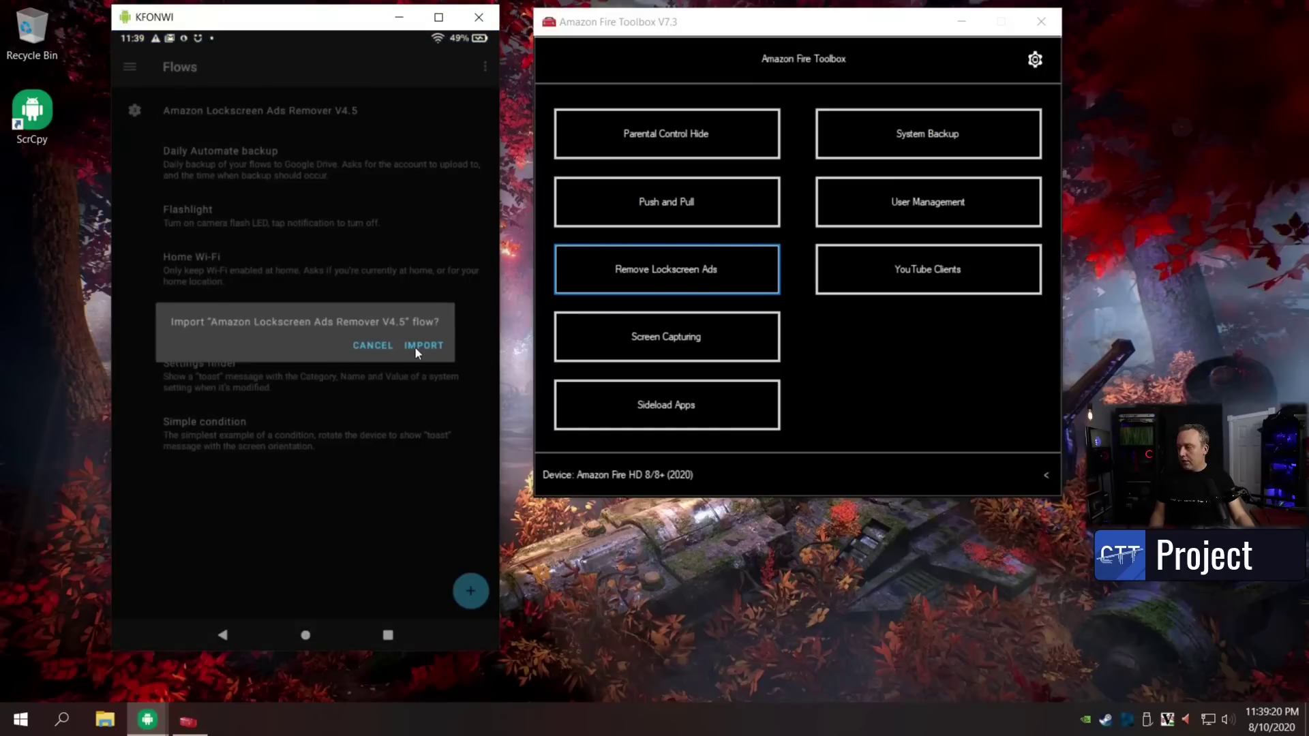
{"action": "left_click", "coordinate": [371, 347]}
{"action": "left_click", "coordinate": [129, 67]}
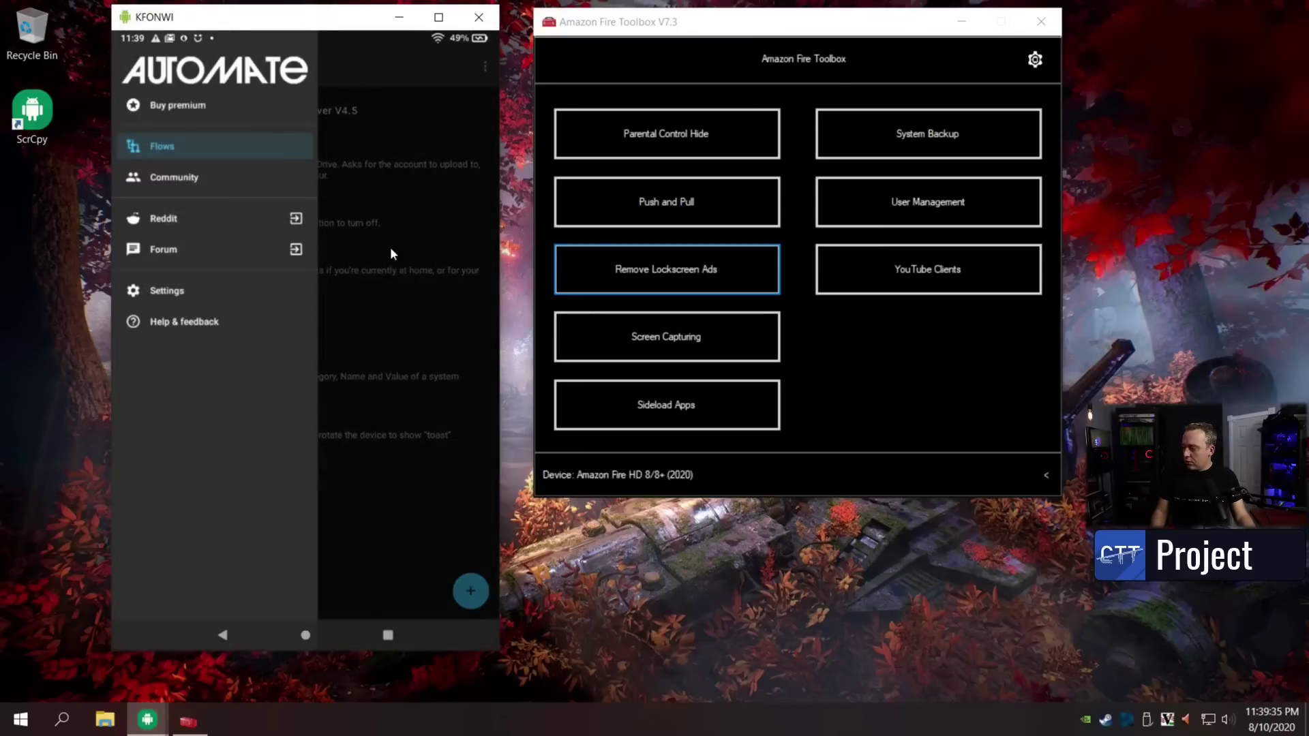
{"action": "left_click", "coordinate": [391, 251]}
- Open the Amazon Lockscreen Ads Remover V4.5 flow and start it from its options menu
{"action": "left_click", "coordinate": [243, 108]}
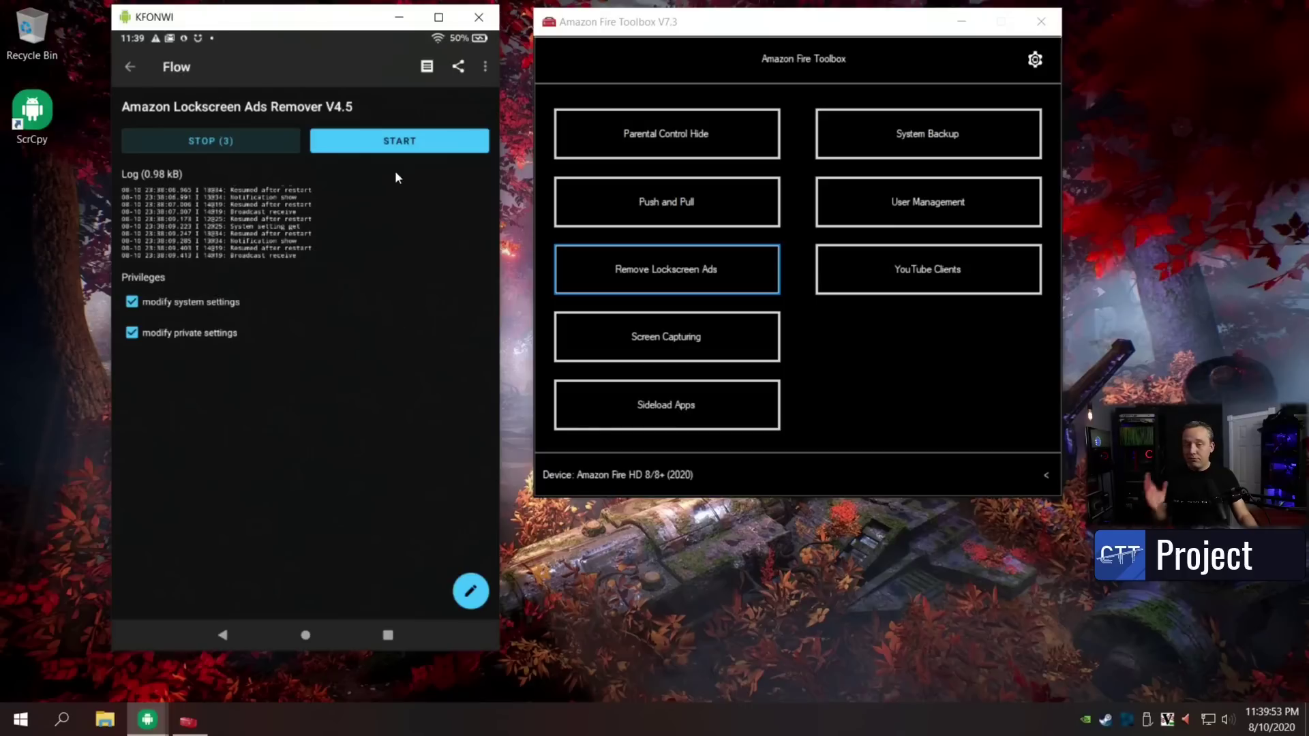
{"action": "left_click", "coordinate": [484, 66]}
{"action": "left_click", "coordinate": [402, 122]}
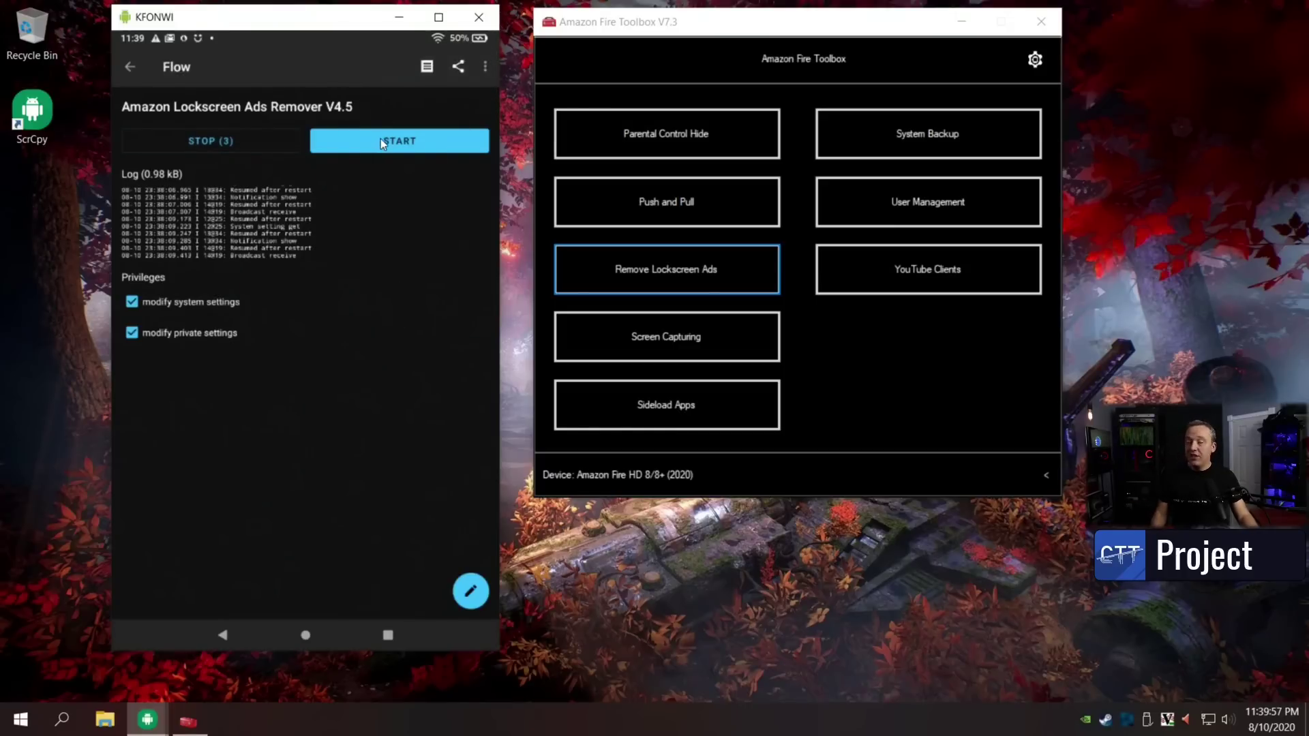